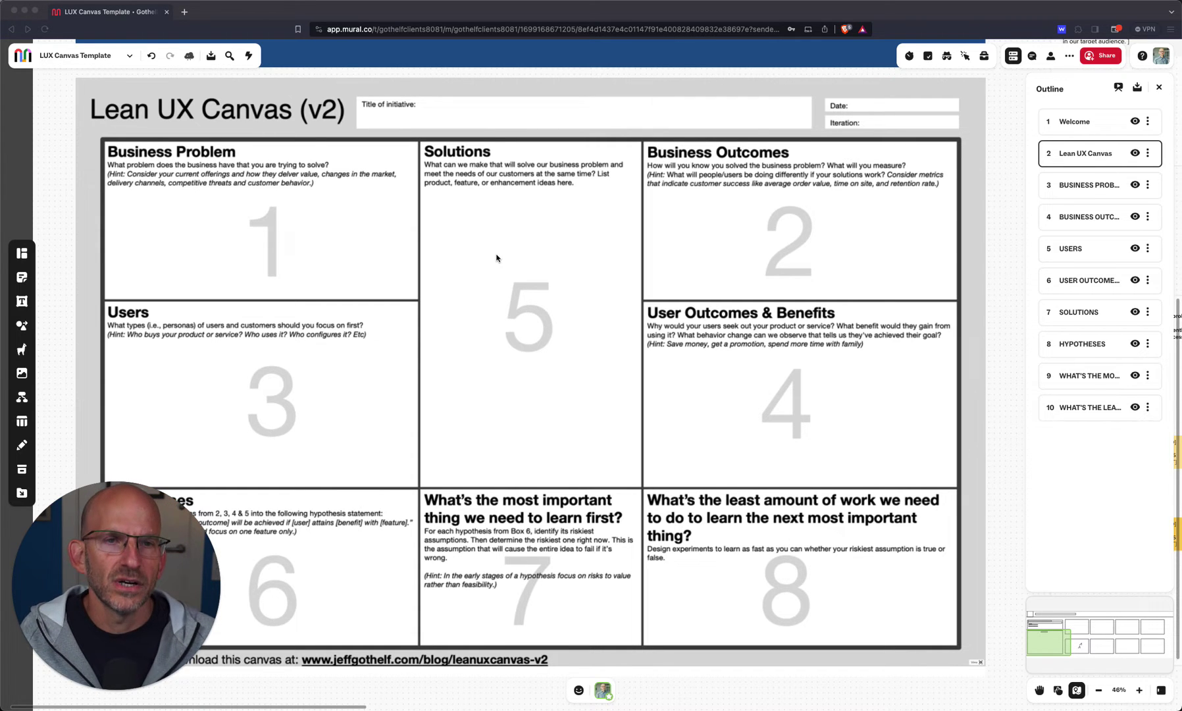
Jump to outline item 3, 'BUSINESS PROBLEM', to view the problem statement.
left_click(1080, 187)
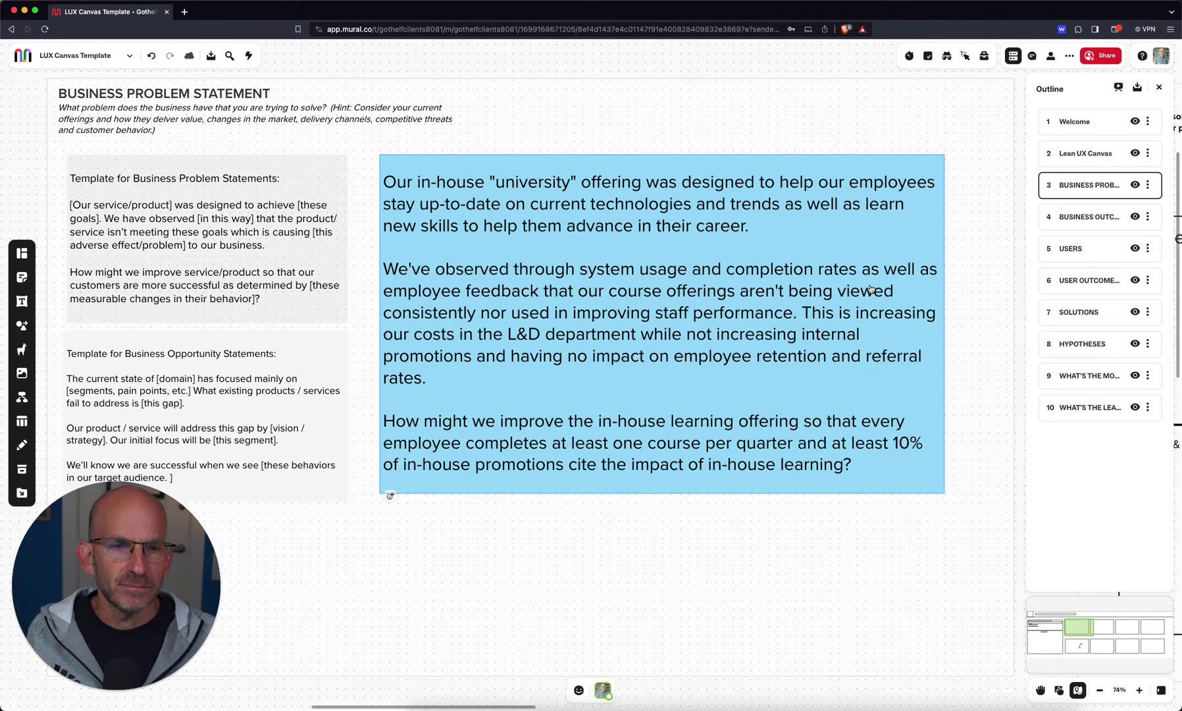
Jump to outline item 8, 'HYPOTHESES', showing the in-house L&D podcast hypothesis.
left_click(1080, 343)
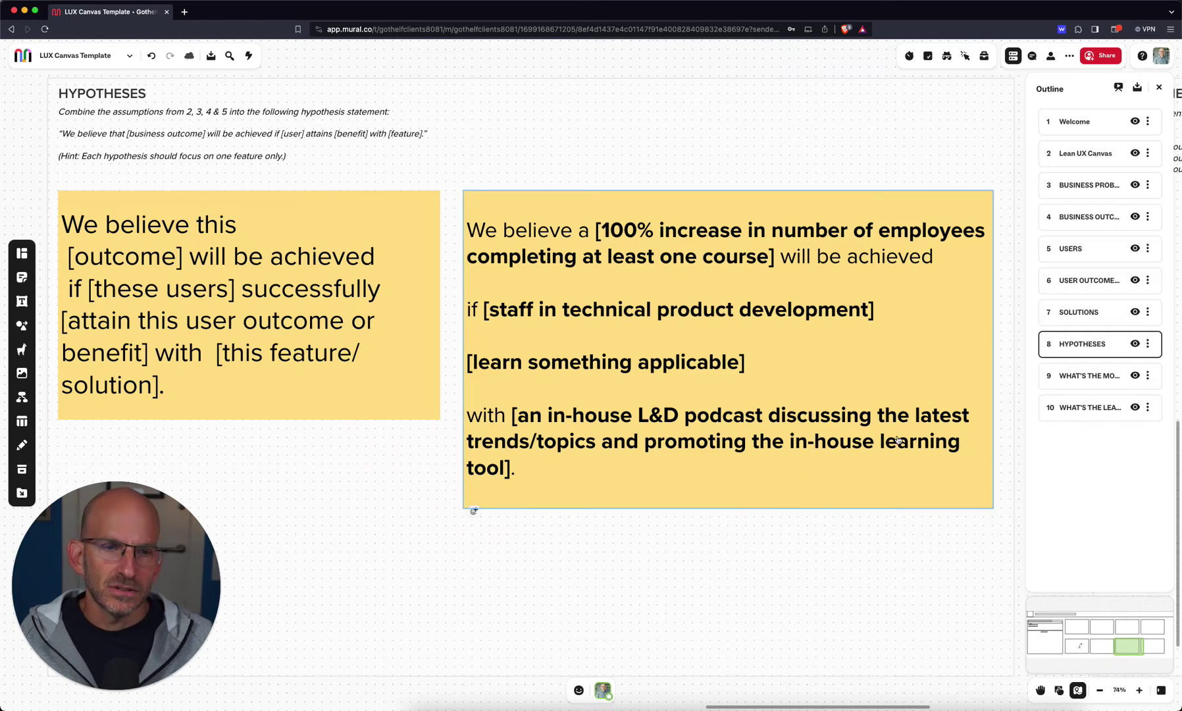
Jump to outline item 9, 'What's the most important thing we need to learn first?'.
left_click(1082, 377)
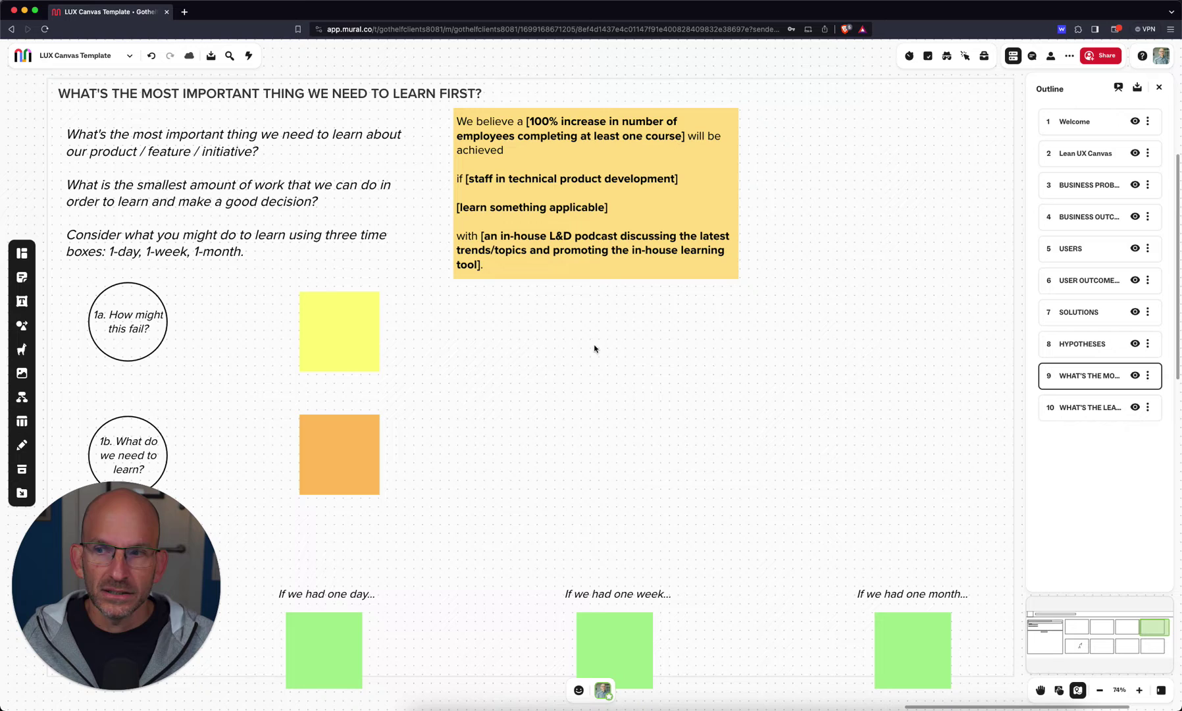
Enlarge the yellow sticky beside '1a. How might this fail?' and zoom in on it.
left_click(309, 367)
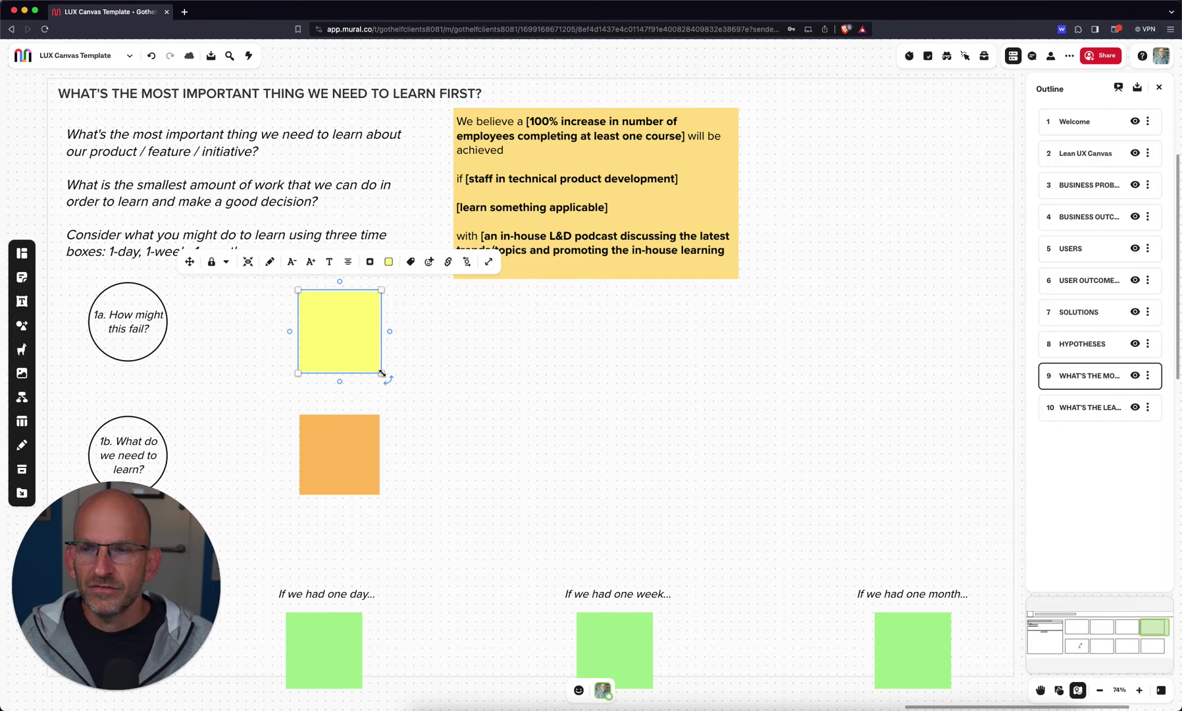
left_click_drag(381, 374, 396, 397)
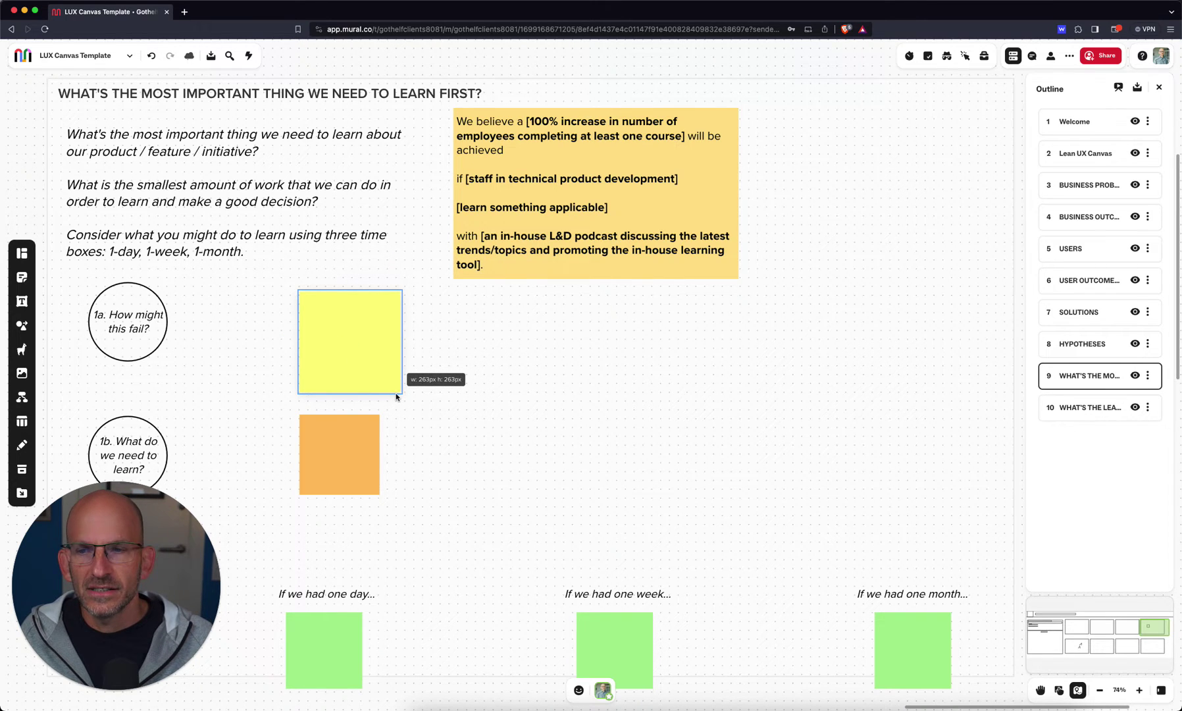
left_click(1140, 690)
left_click(1139, 690)
left_click(1039, 690)
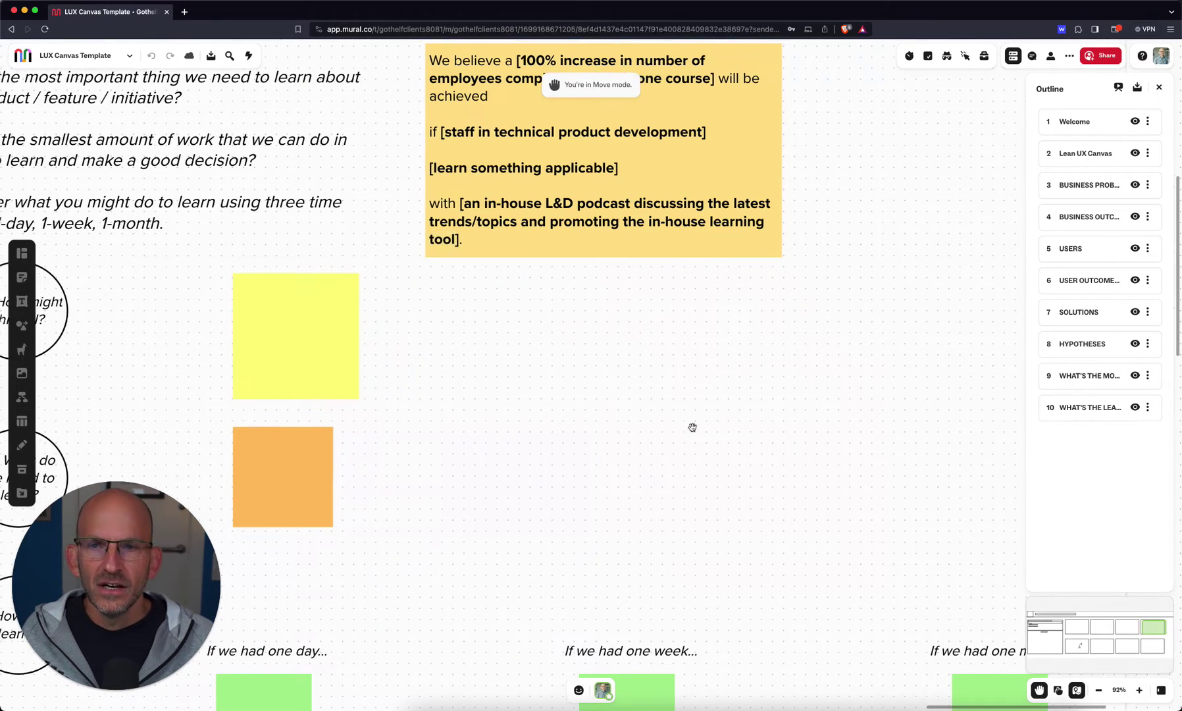
scroll(693, 427, "left", 5)
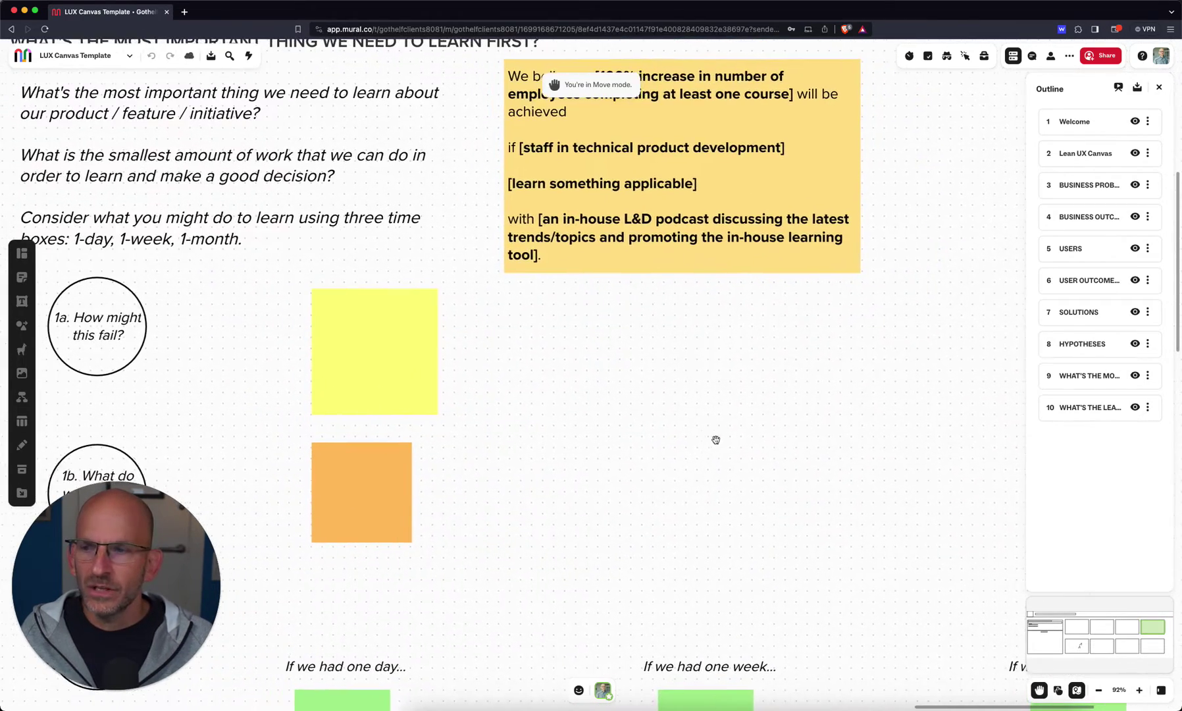
scroll(716, 440, "left", 1)
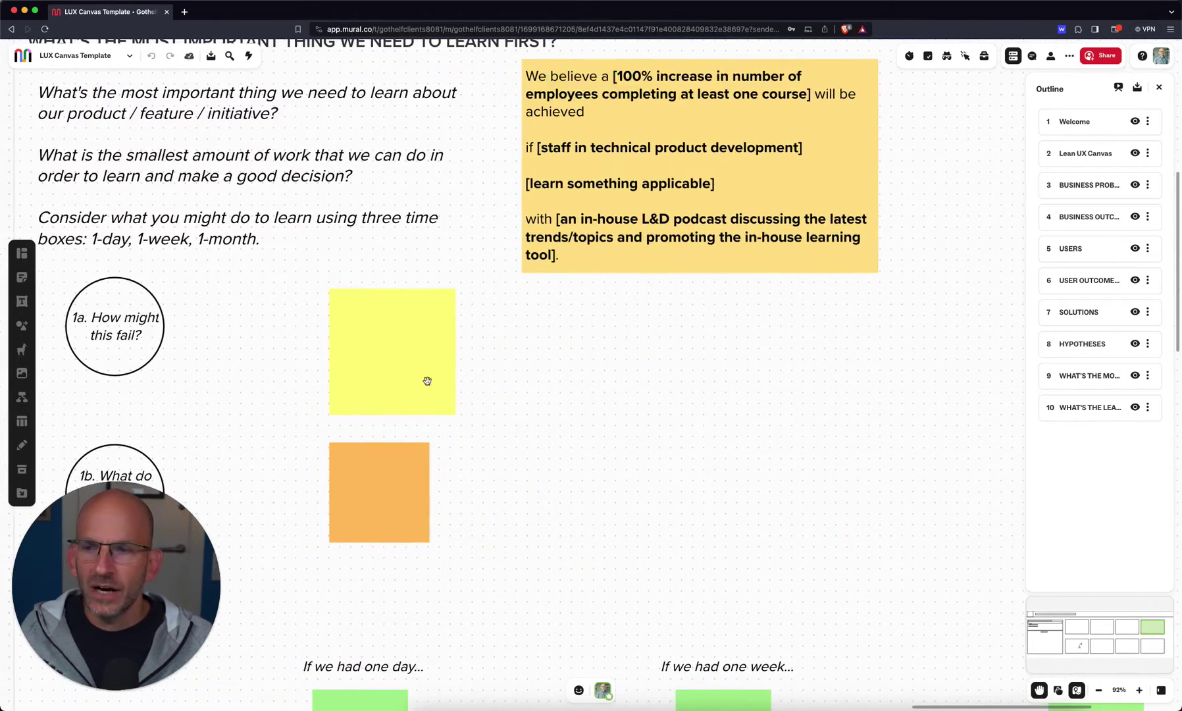
left_click(1040, 689)
Write 'People won't listen to the podcast' on the yellow sticky.
double_click(390, 363)
type("People won't listen to the podcast")
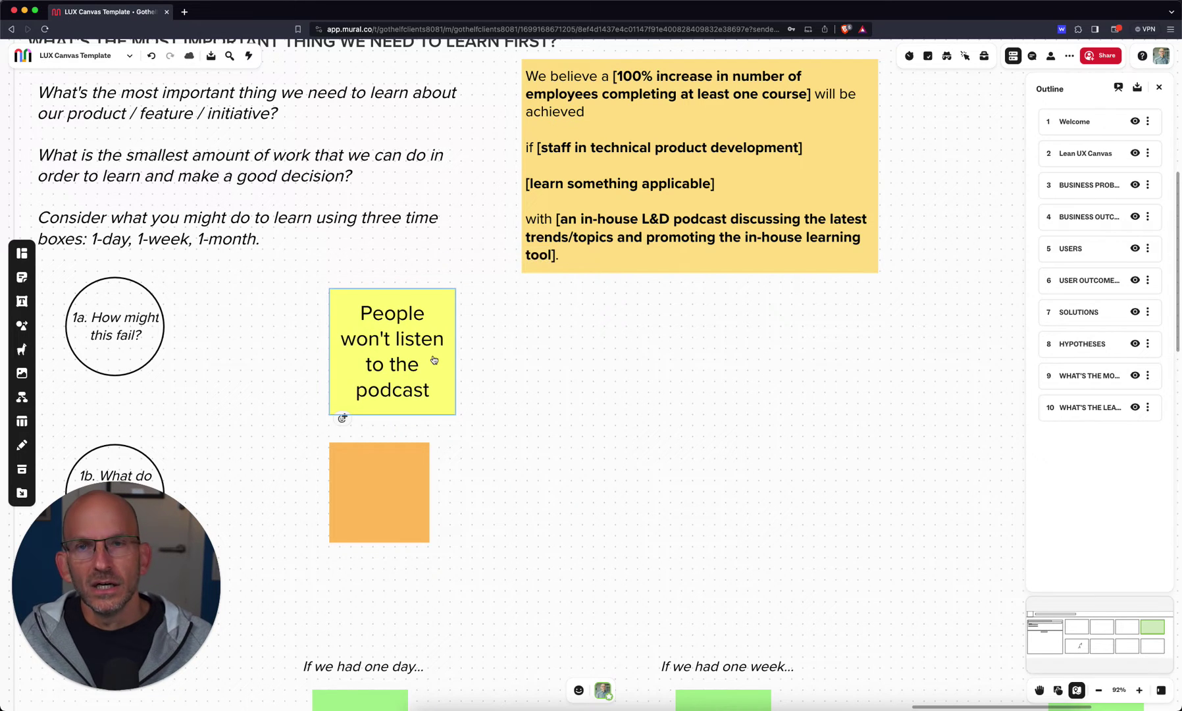
Duplicate the sticky and rewrite the copy as 'The Podcast team is inconsistent'.
left_click(434, 359)
key("super+d")
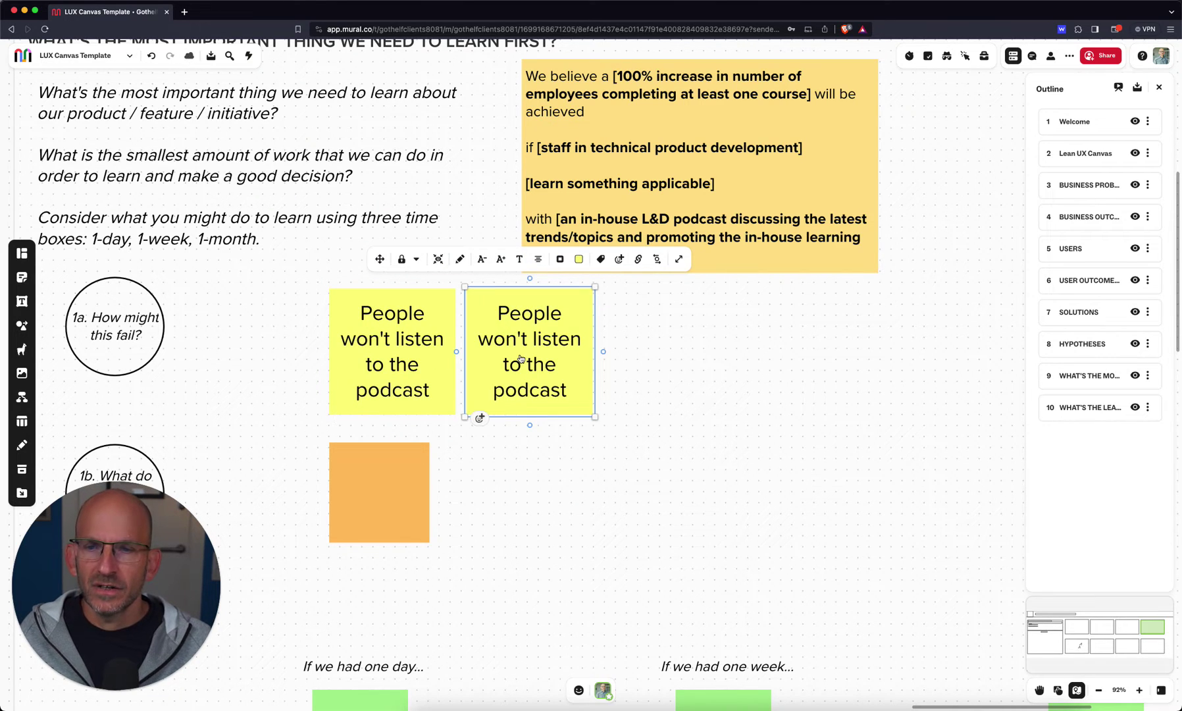
double_click(520, 358)
type("The P")
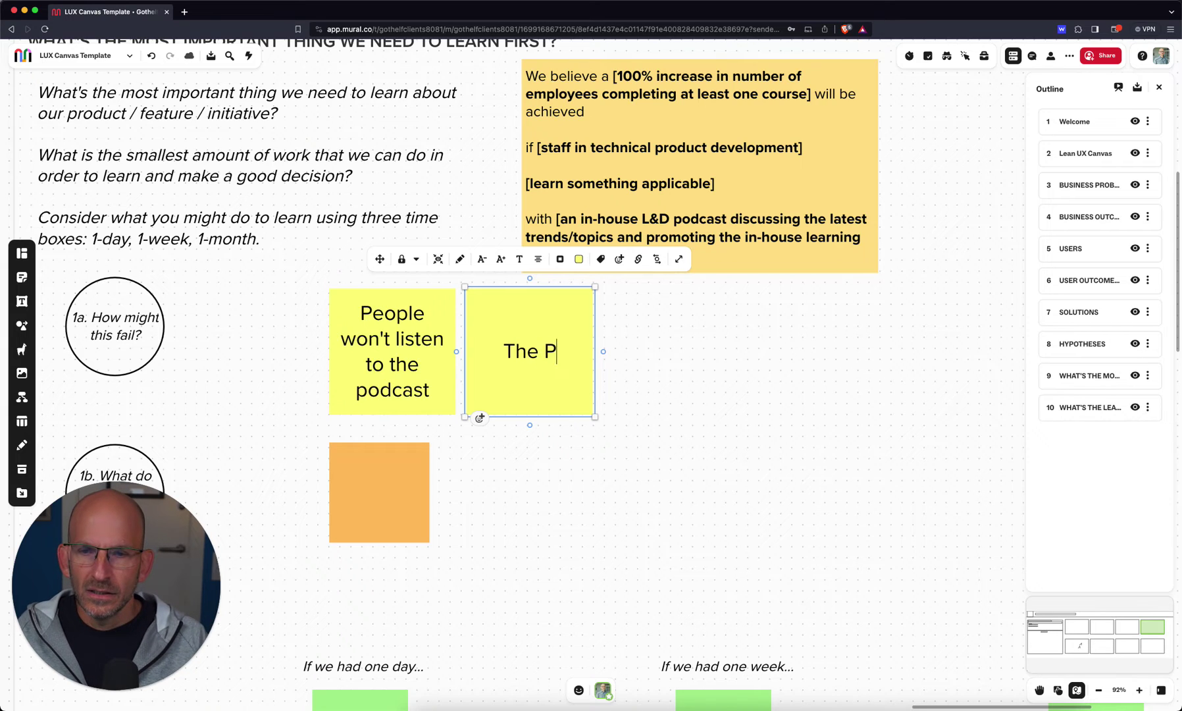
type("odcast")
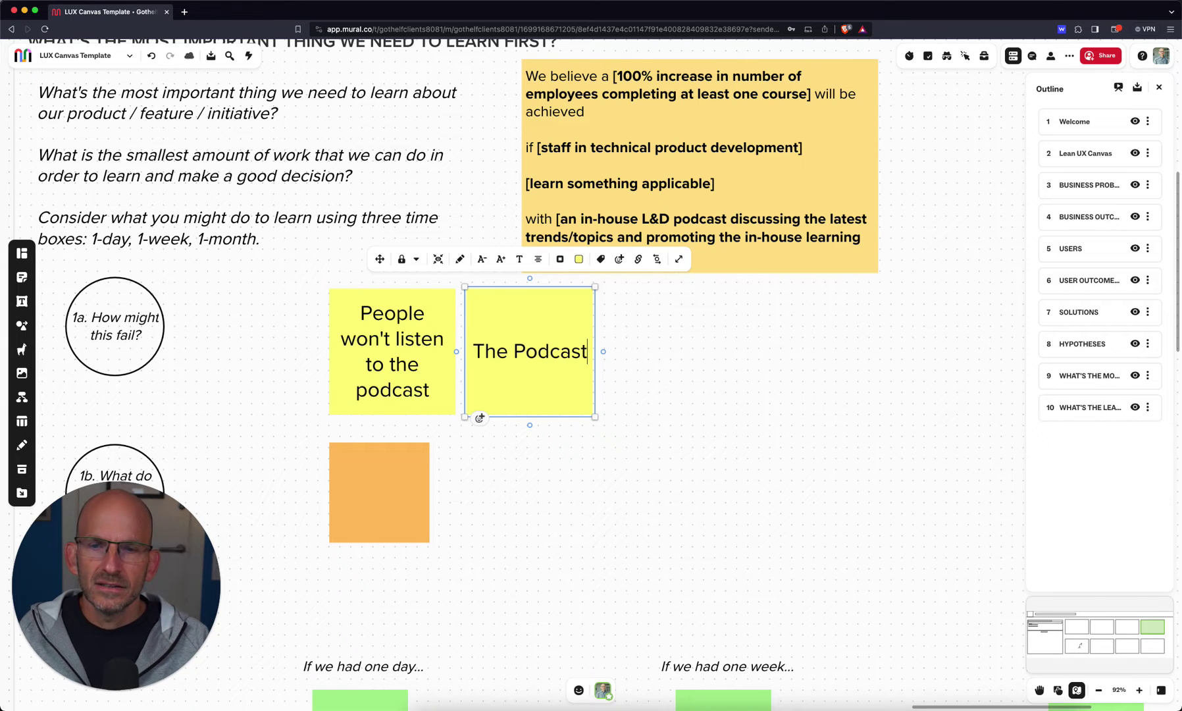
type(" team is inconsistent")
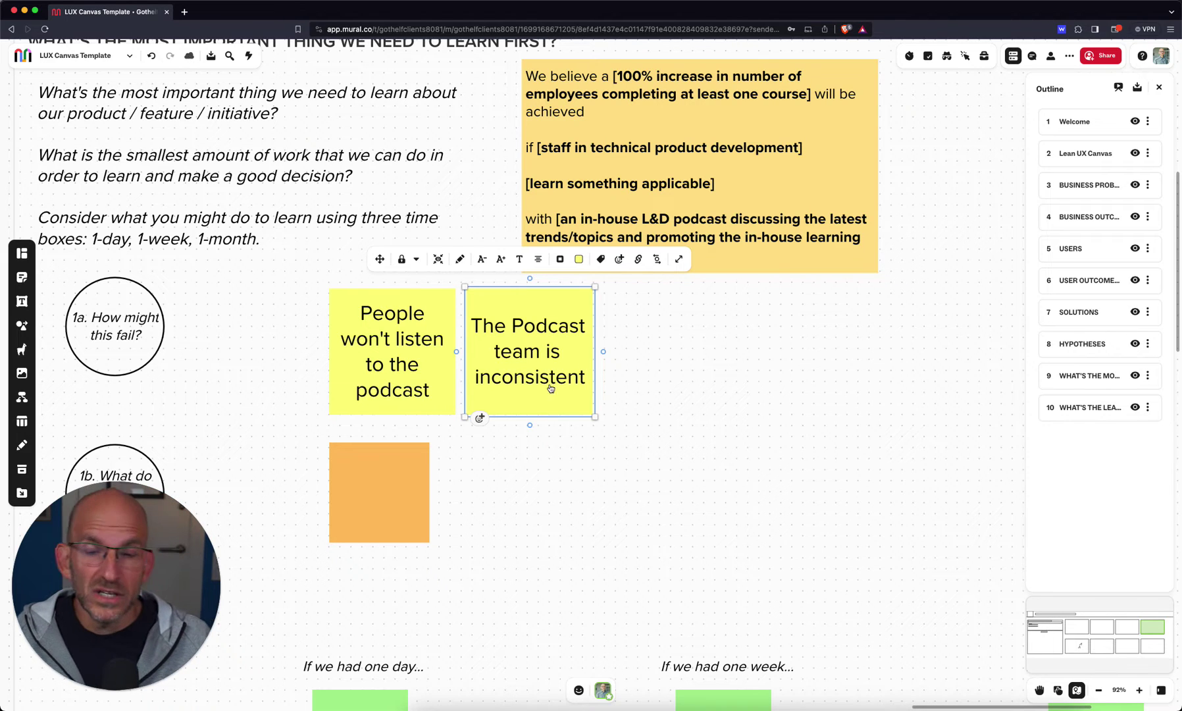
left_click(684, 428)
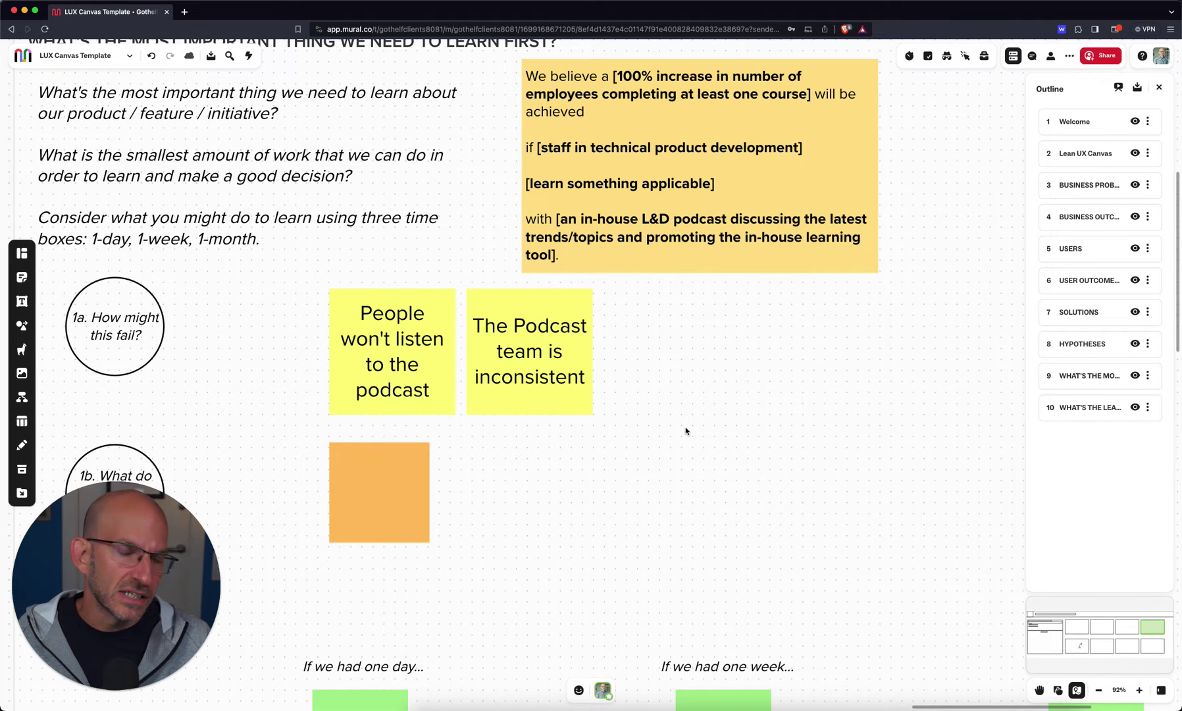
Duplicate again and rewrite it as 'CHRO feels that the L&D team has better things to do'.
left_click(542, 362)
key("super+d")
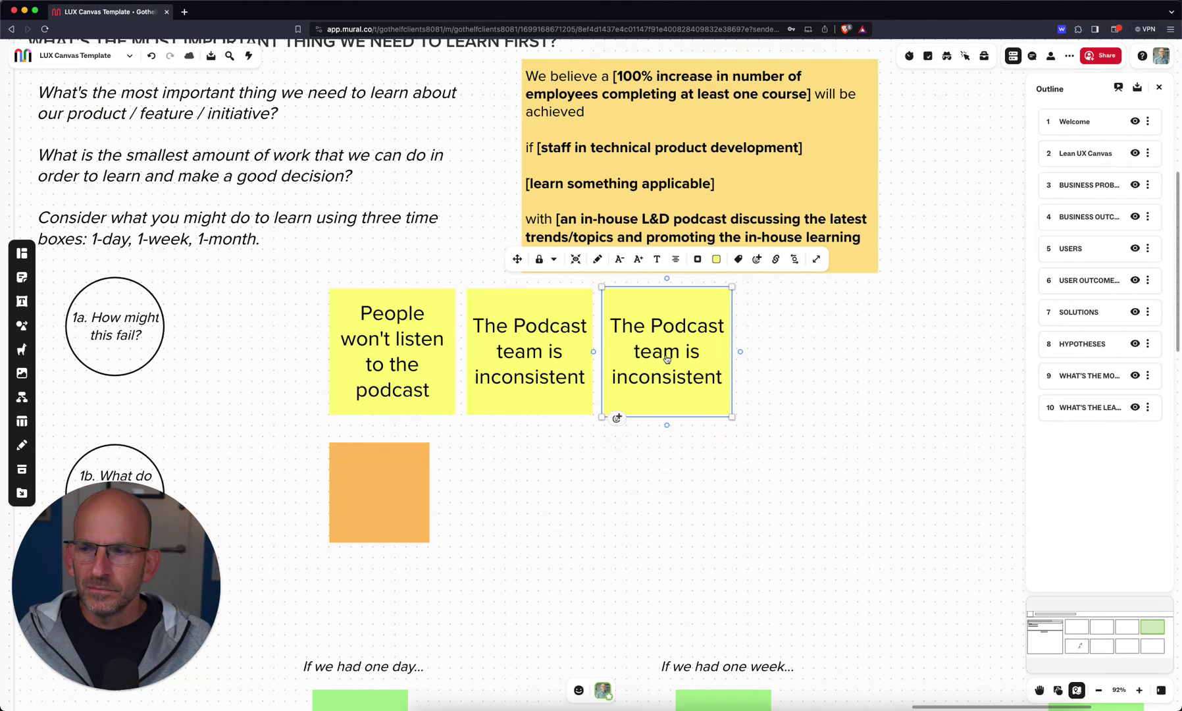
double_click(667, 357)
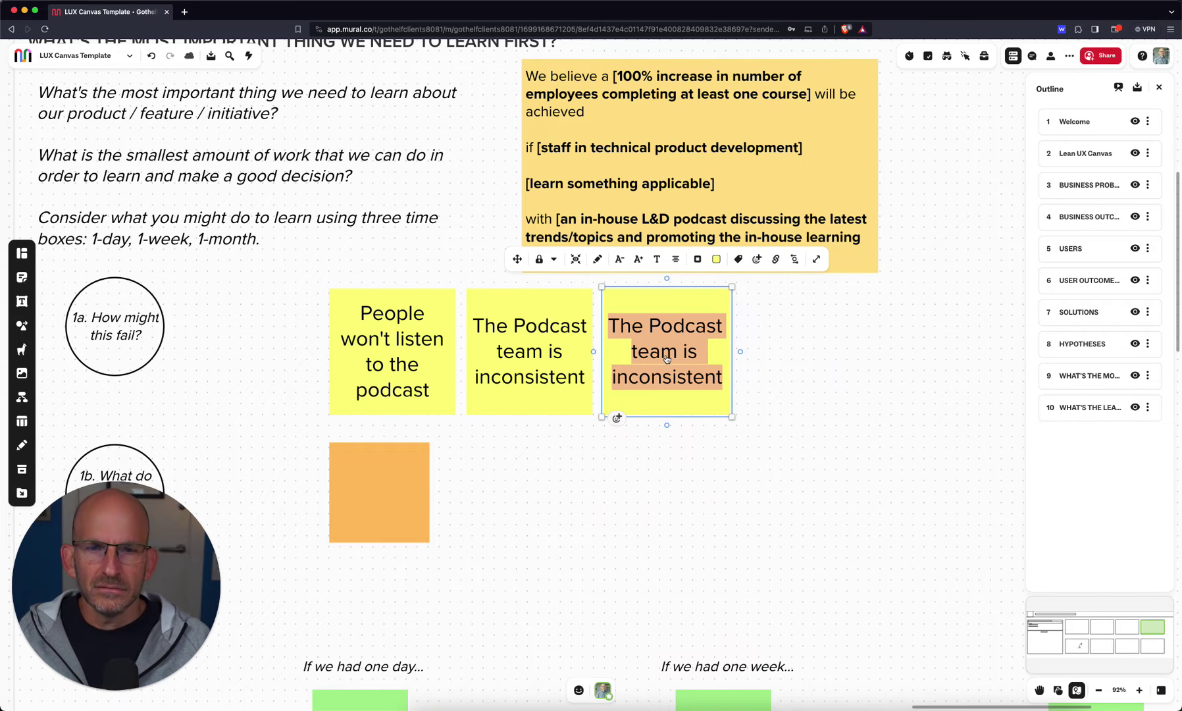
type("CH")
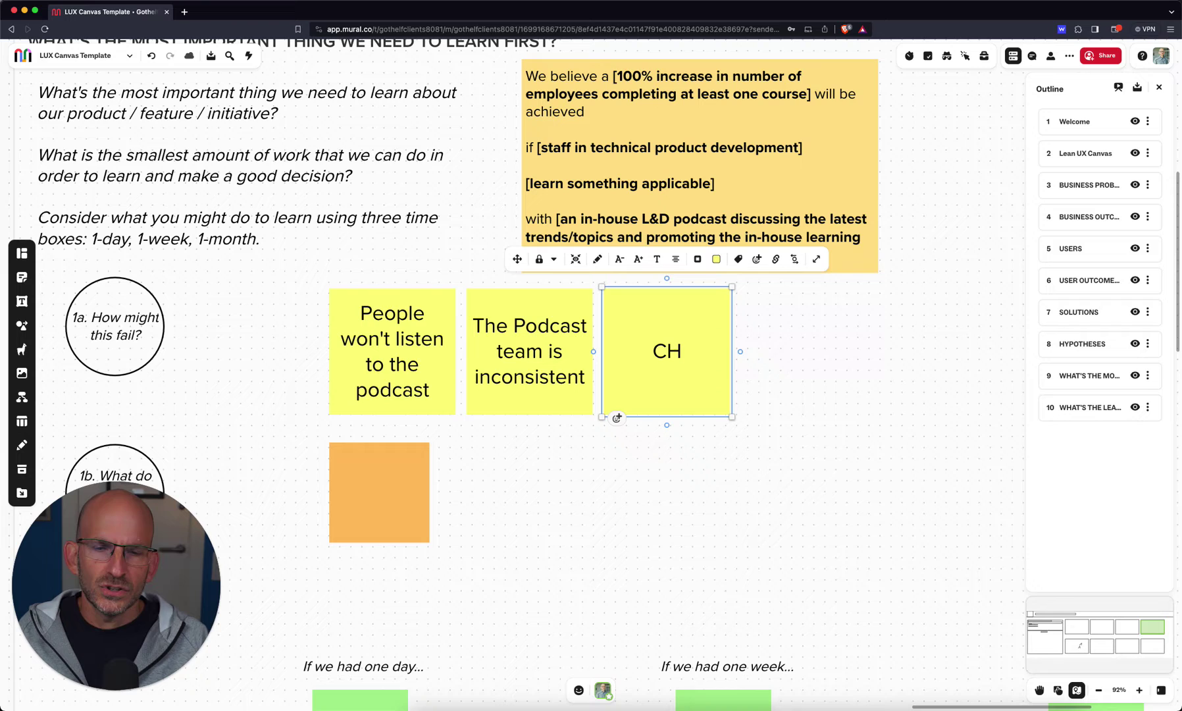
type("RO feels")
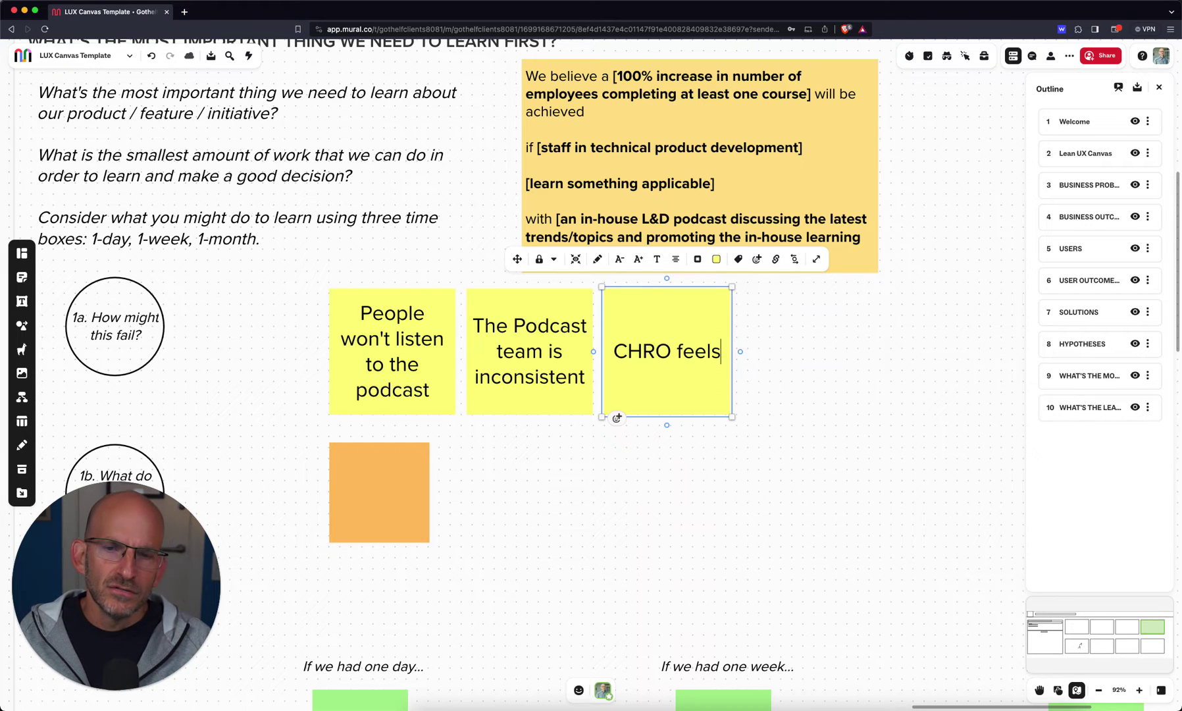
type(" that th")
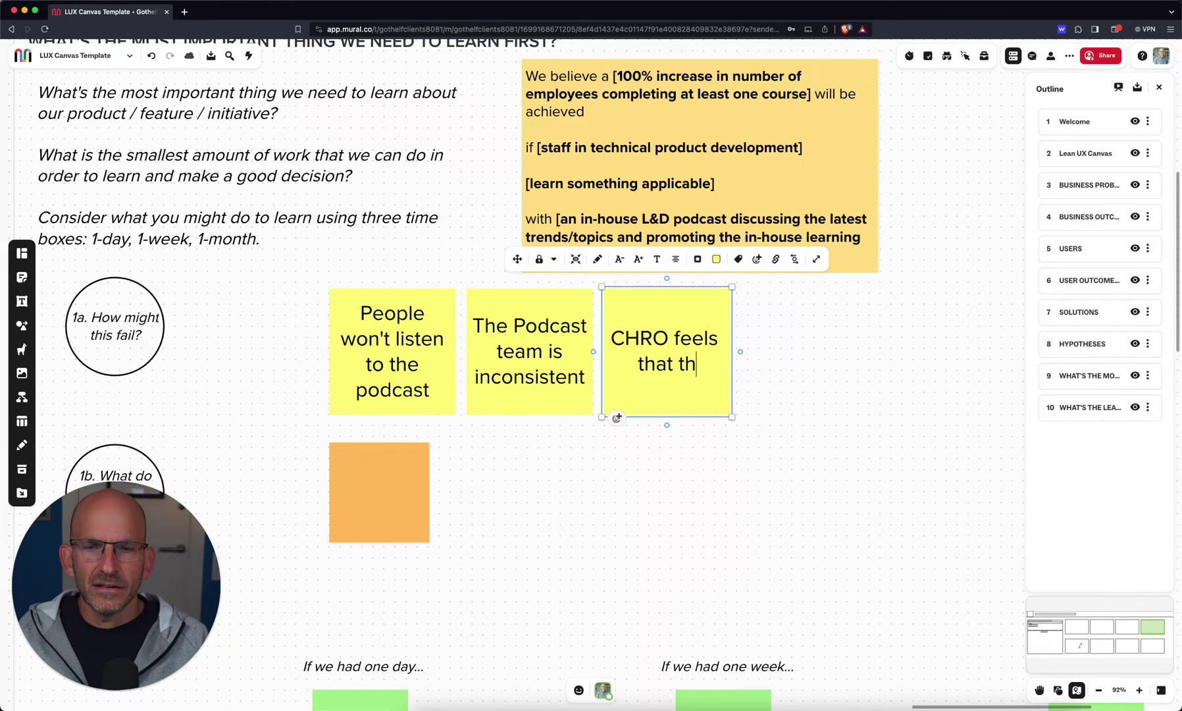
type("e L&D team ")
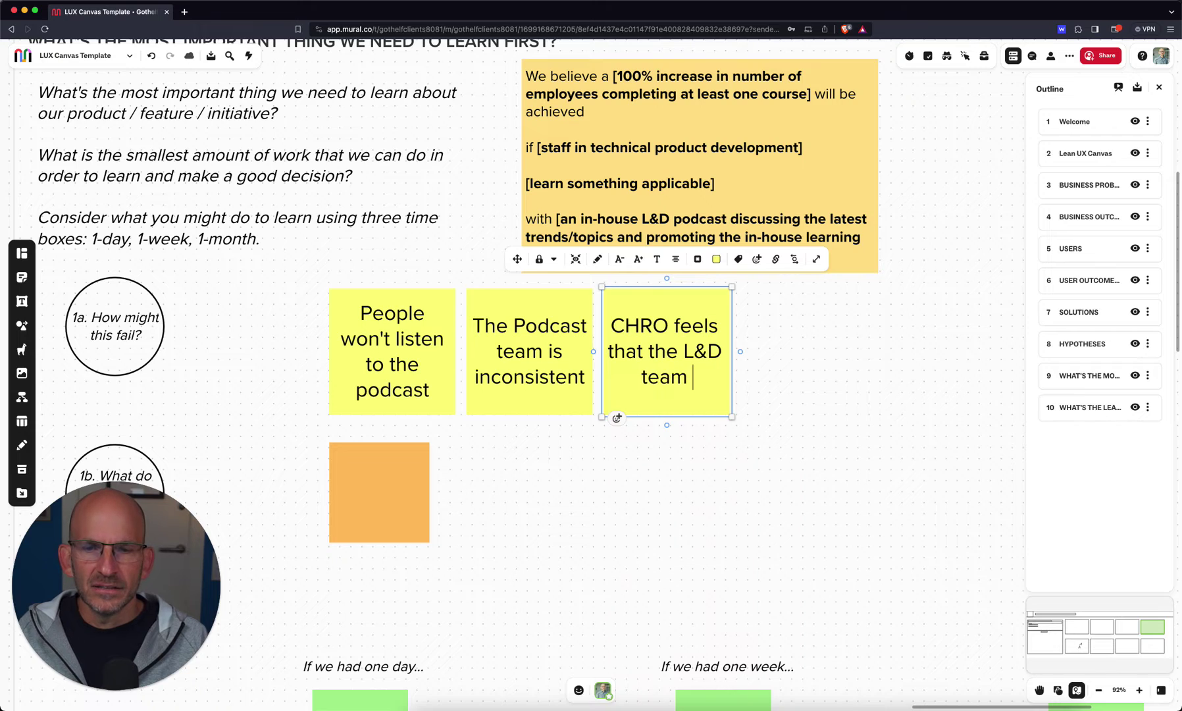
type("has better things to do")
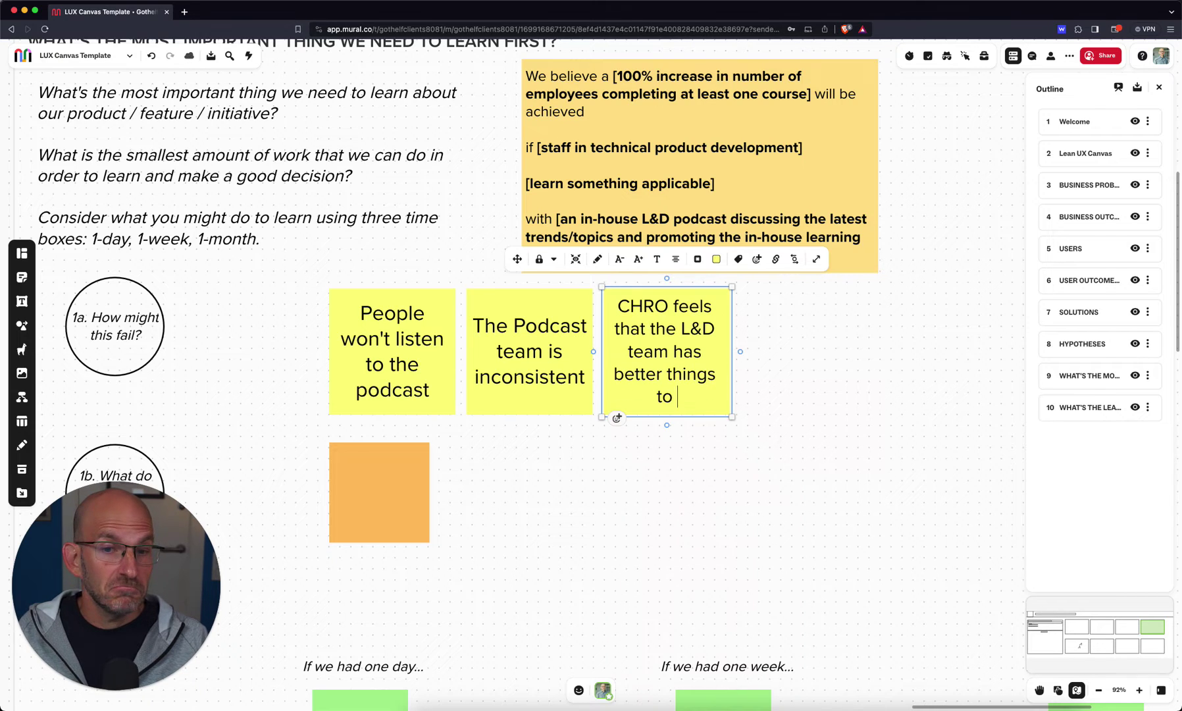
left_click(667, 483)
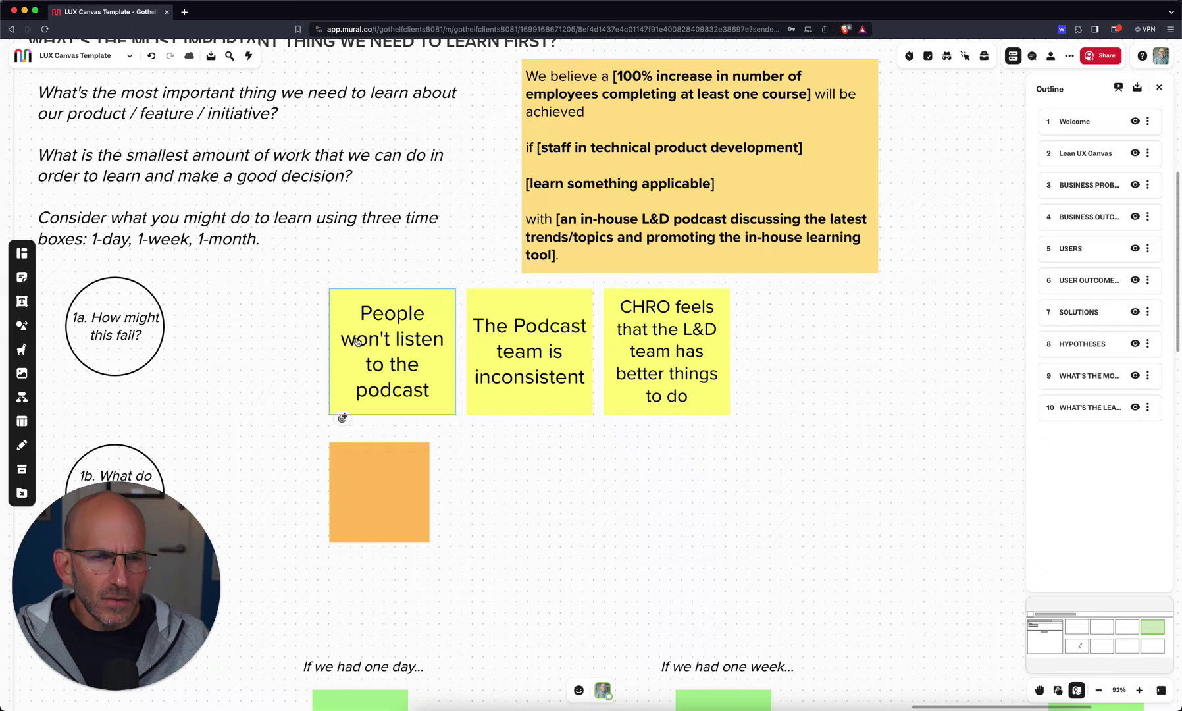
Add a duplicated failure sticky reading 'Podcast quality could be very low'.
left_click(651, 355)
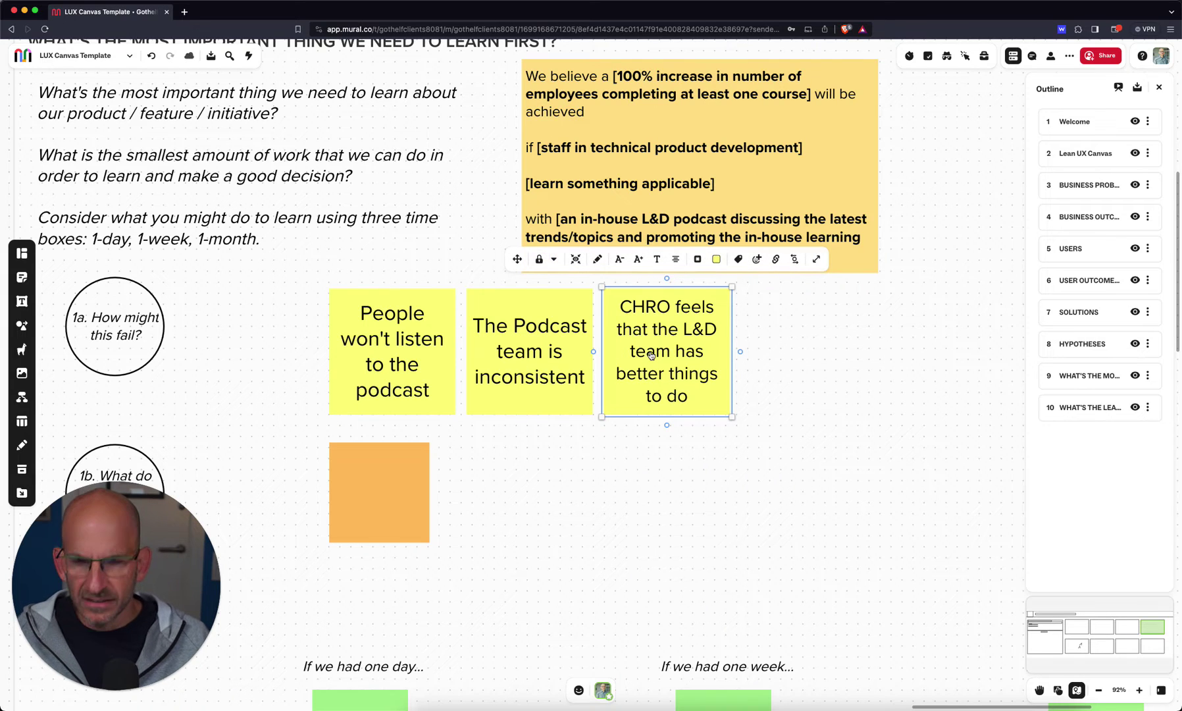
key("super+d")
double_click(814, 357)
type("Ood")
key("BackSpace")
key("BackSpace")
key("BackSpace")
type("O")
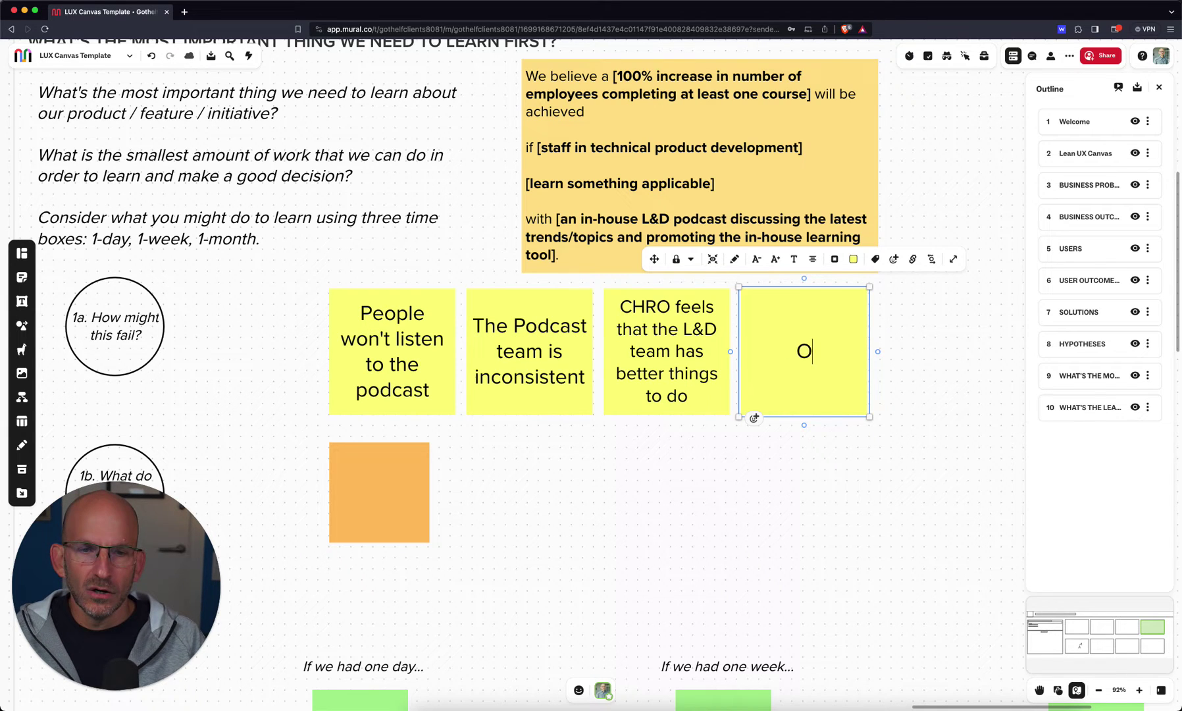
key("BackSpace")
type("Podcast quality could be very low")
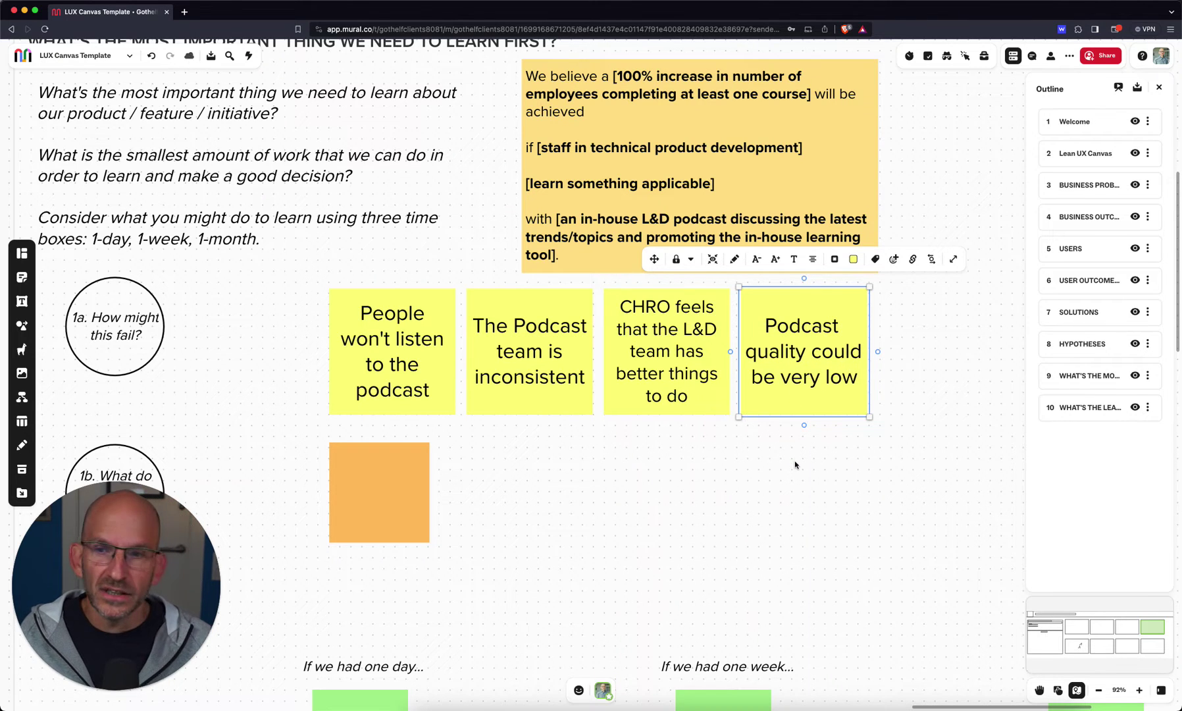
left_click(795, 464)
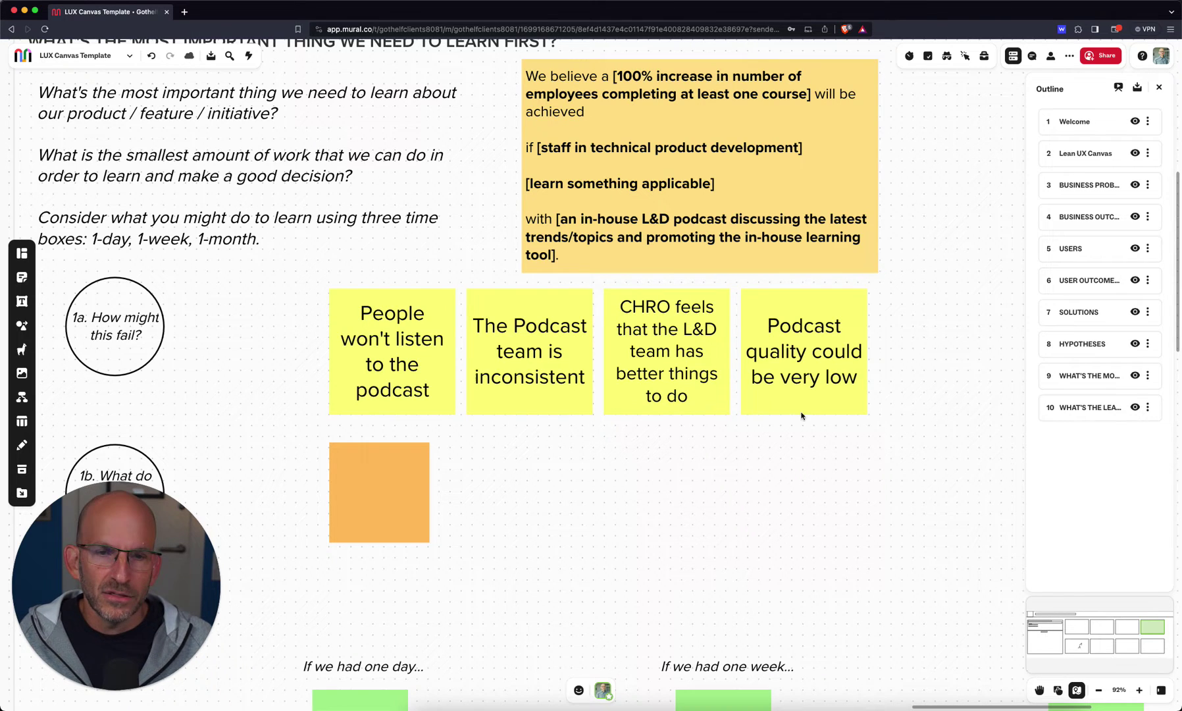
Add a sticky reading 'People do listen, but it doesn't drive traffic to the learning offering'.
left_click(804, 391)
key("super+d")
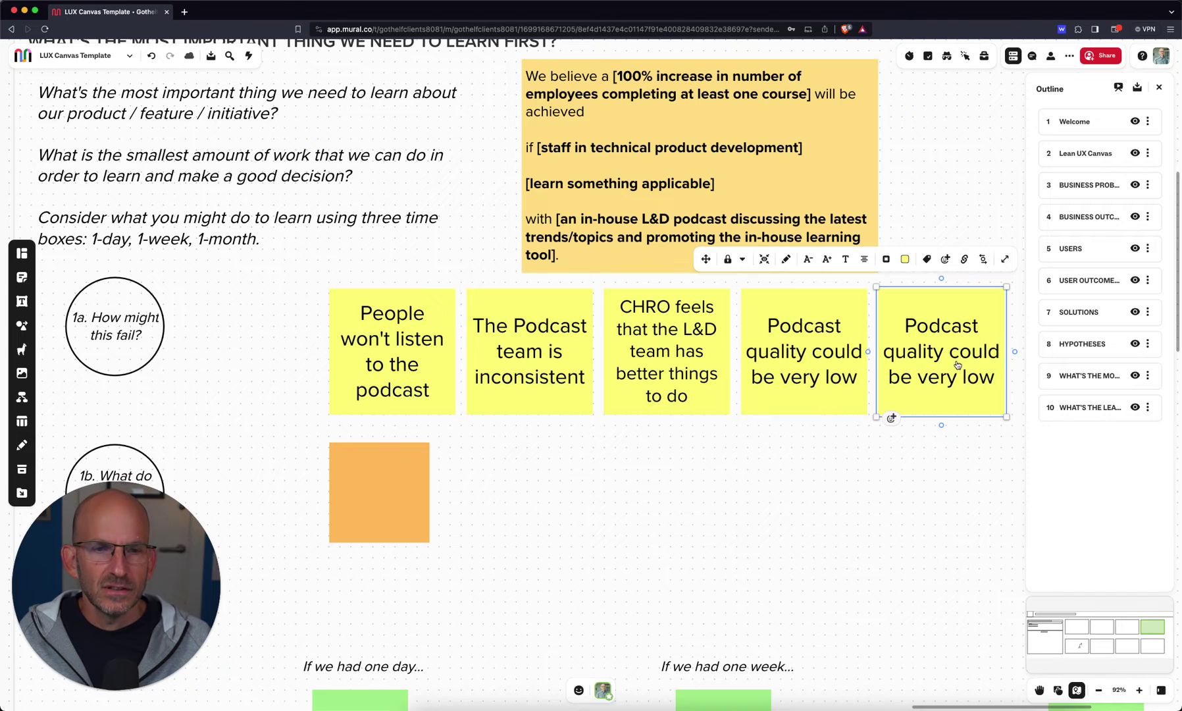
double_click(957, 365)
type("People ")
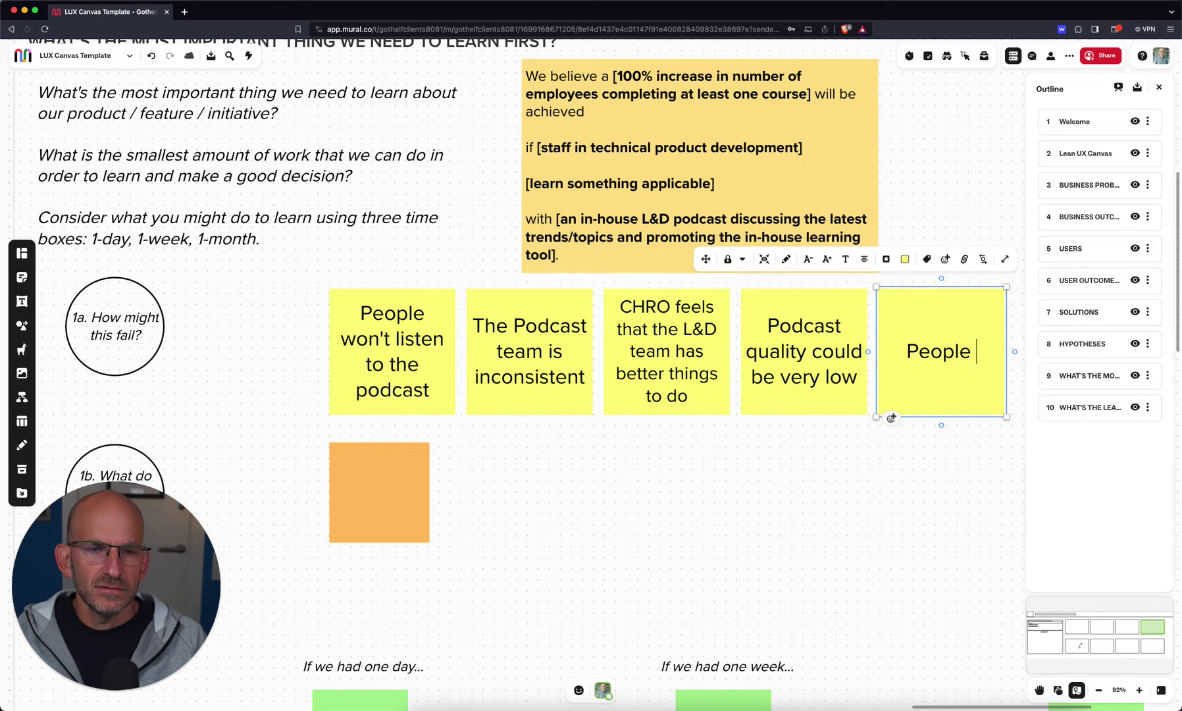
type("do listen, but")
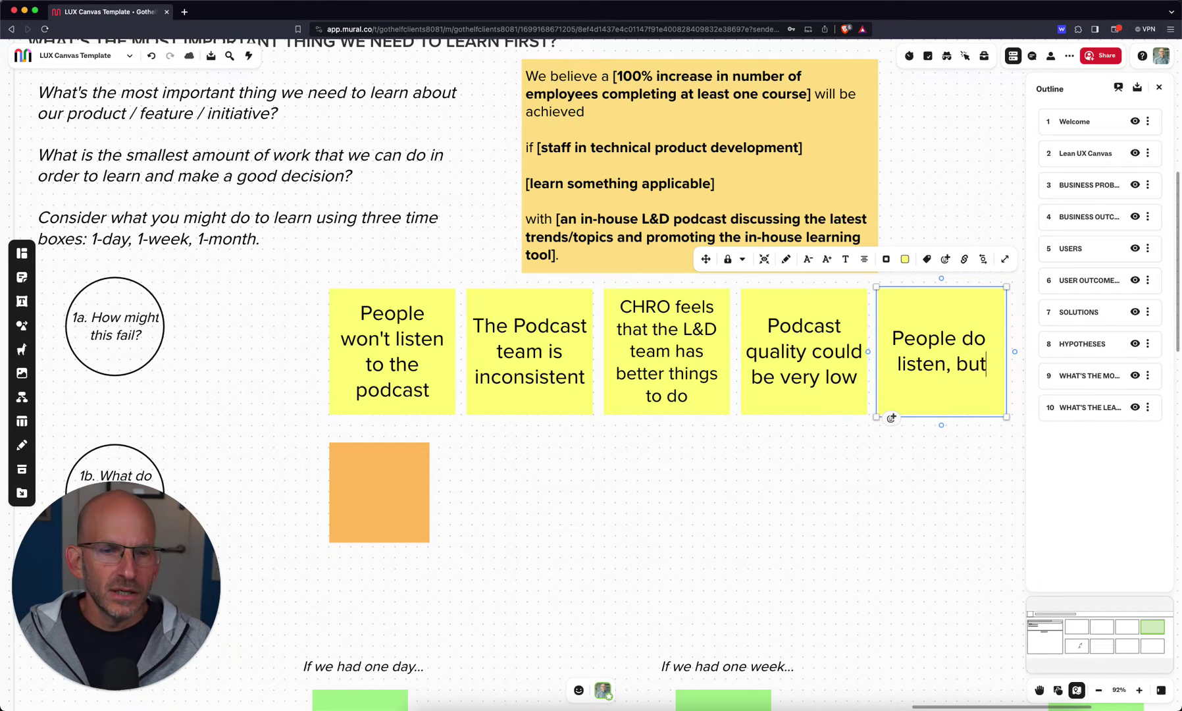
type(" it doens't")
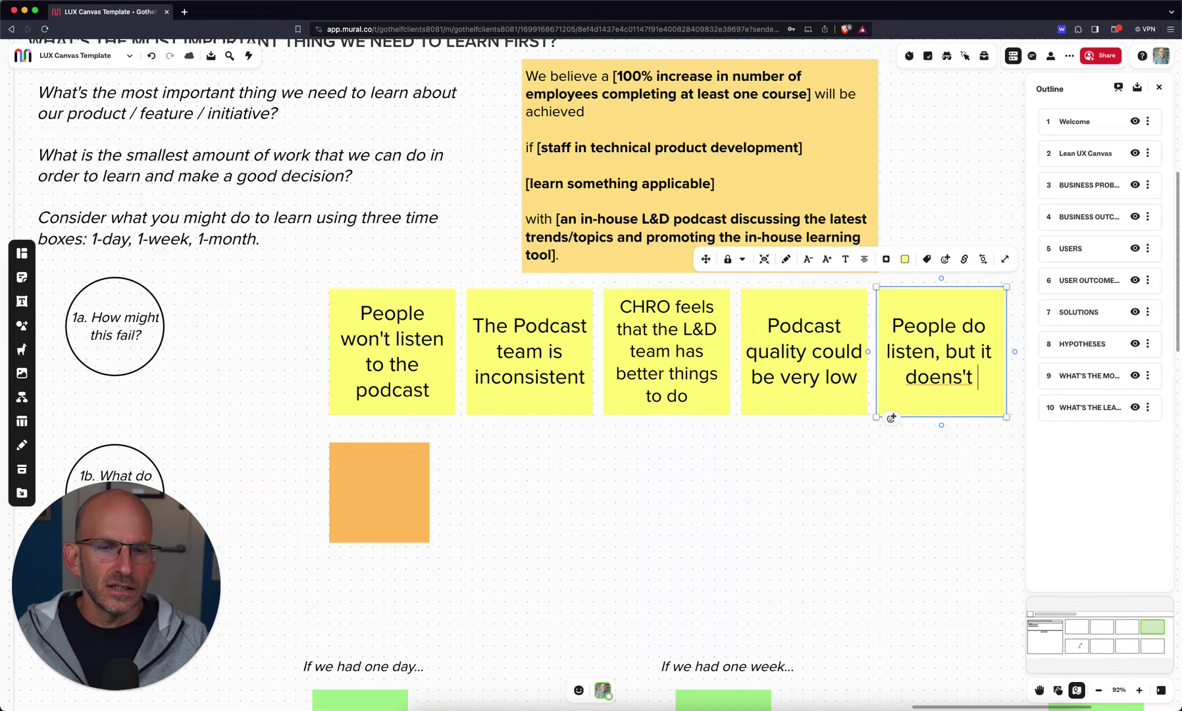
key("BackSpace")
key("BackSpace")
key("BackSpace")
key("BackSpace")
key("BackSpace")
type("sn't dri")
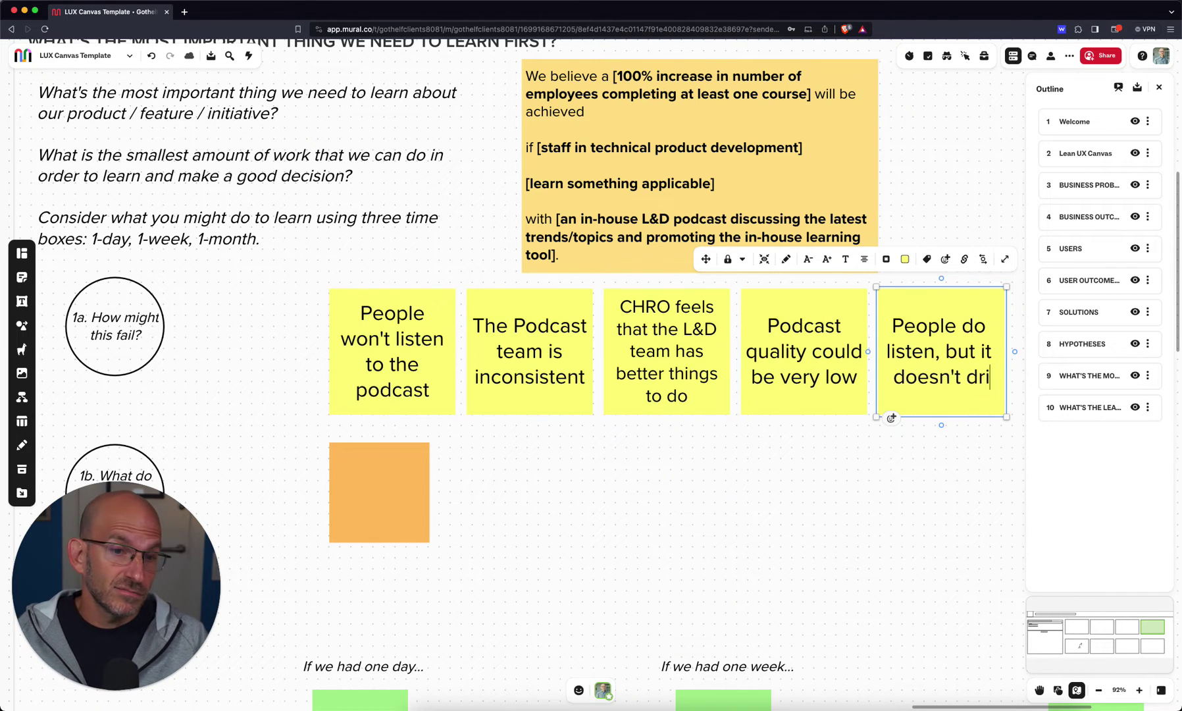
type("ve traffic to the larn")
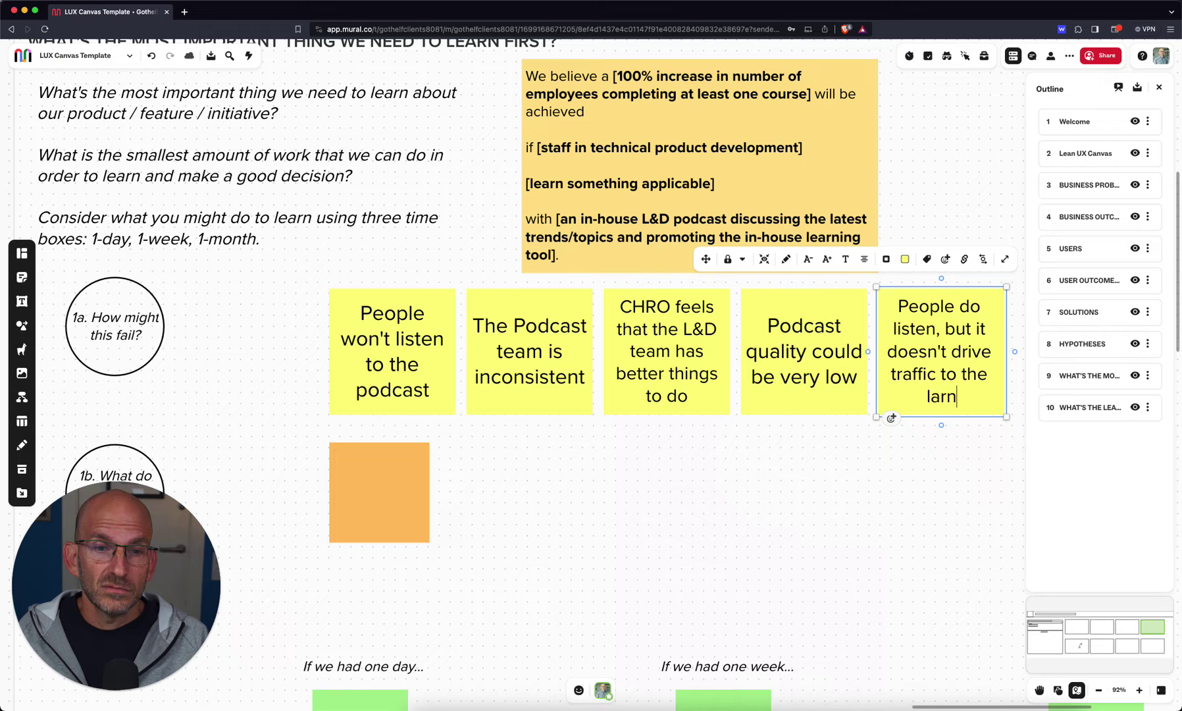
type("ing")
key("BackSpace")
key("BackSpace")
key("BackSpace")
key("BackSpace")
key("BackSpace")
key("BackSpace")
type("earning offerin")
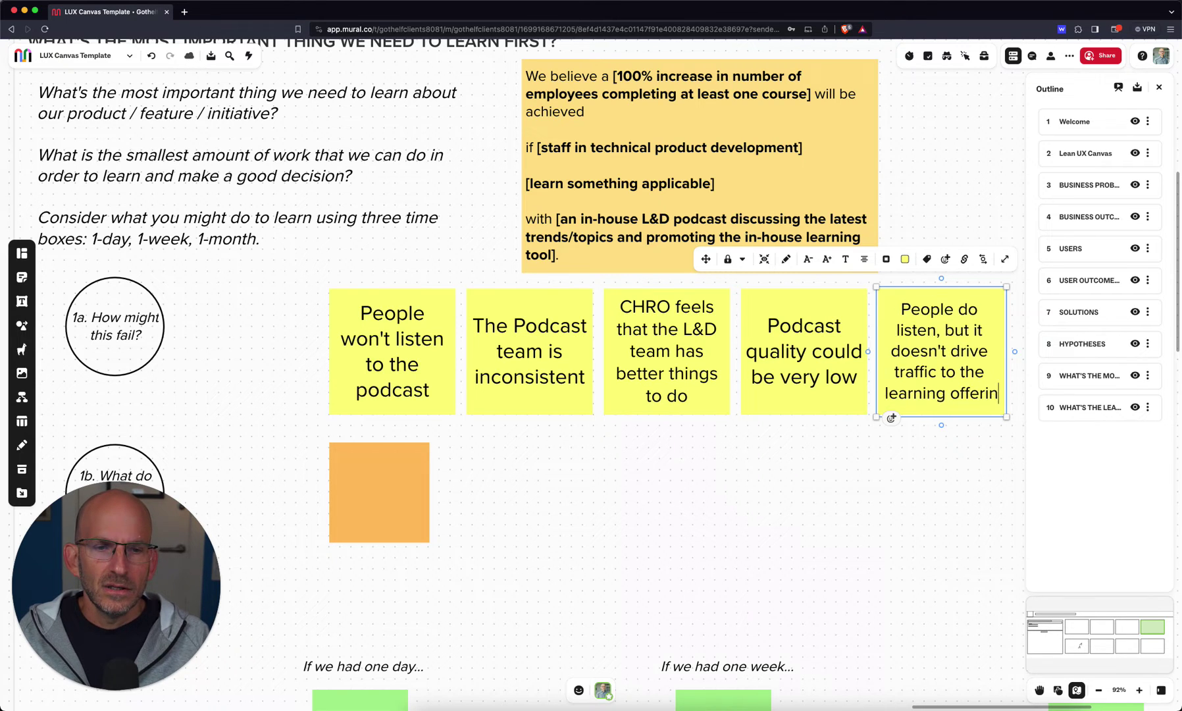
type("g")
left_click(804, 533)
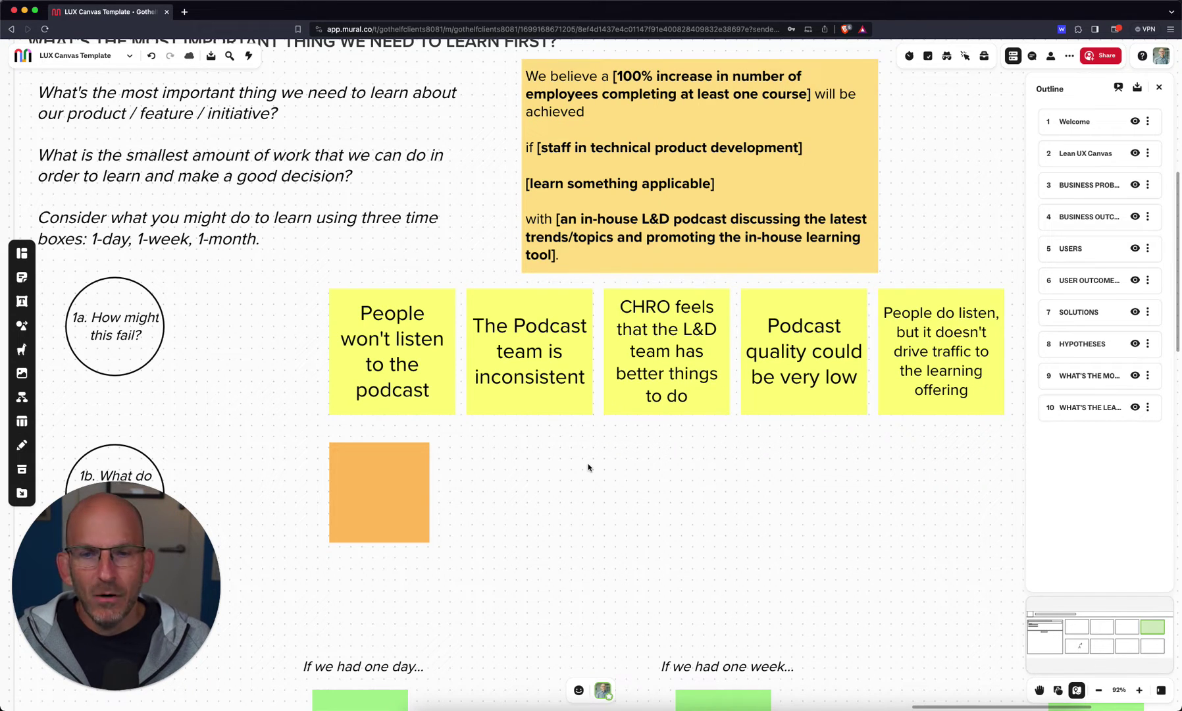
Enlarge the orange 1b sticky below the failure ideas.
scroll(589, 468, "down", 3)
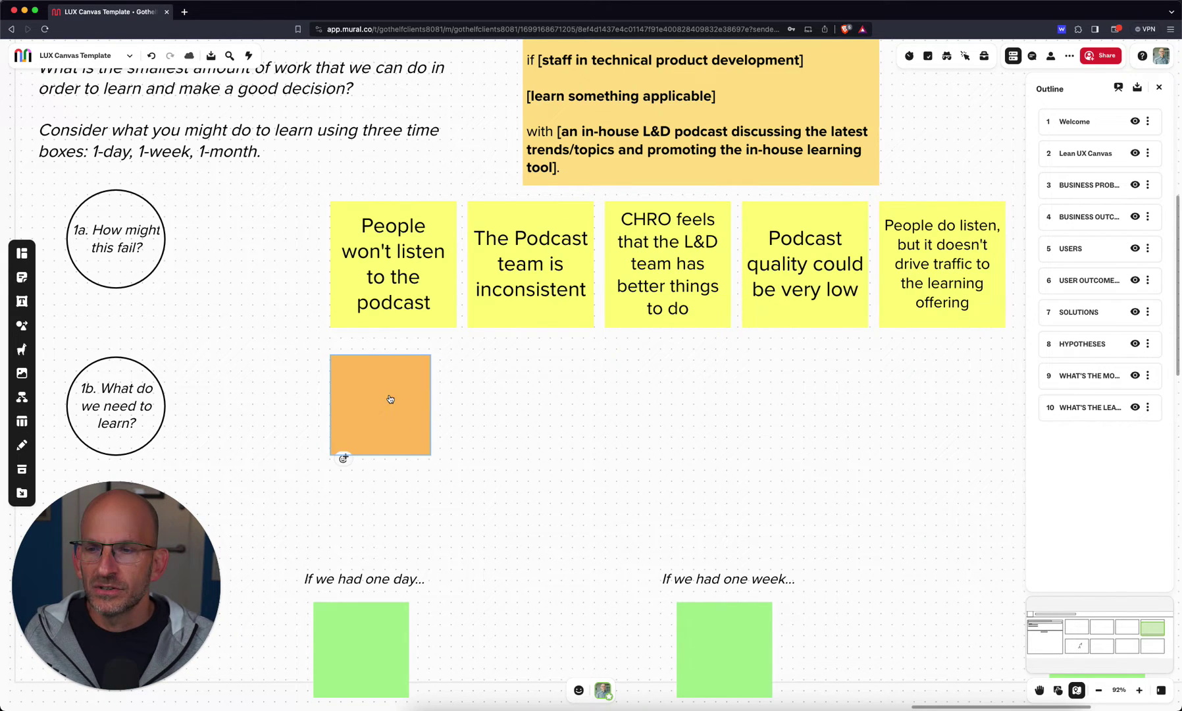
left_click(423, 451)
left_click_drag(435, 460, 447, 485)
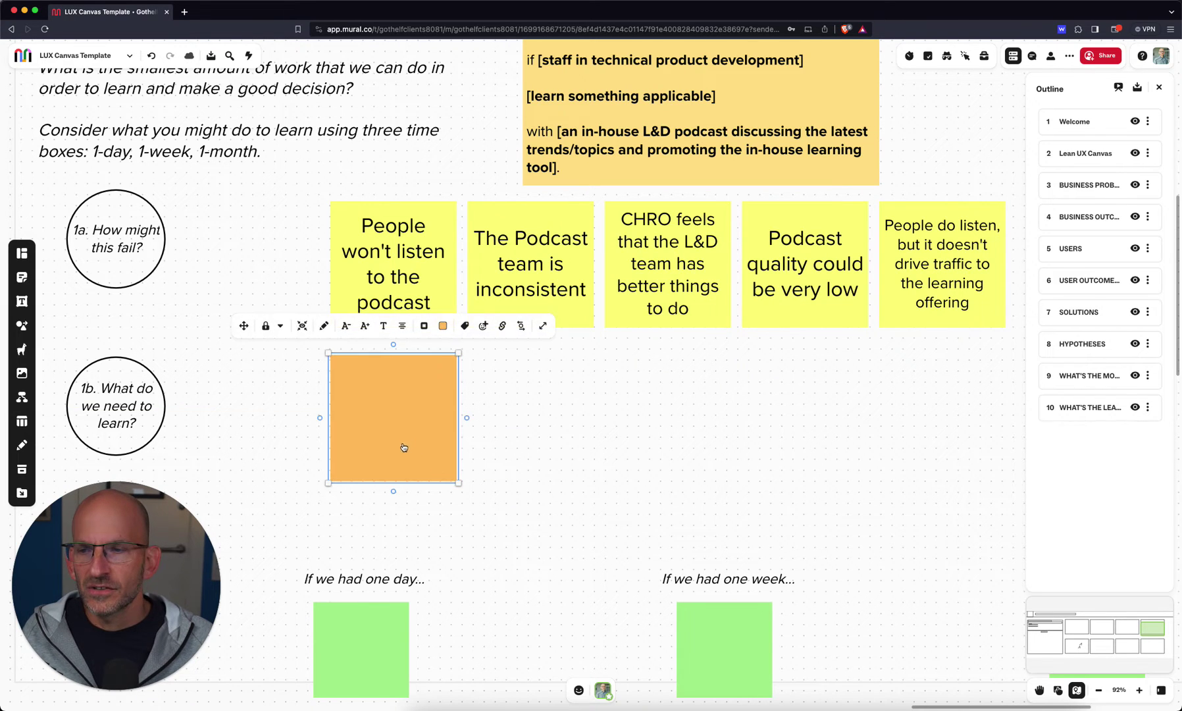
Nudge the orange sticky lower and give 'People won't listen to the podcast' a thick black border.
left_click_drag(403, 445, 404, 464)
left_click(396, 299)
left_click(536, 297)
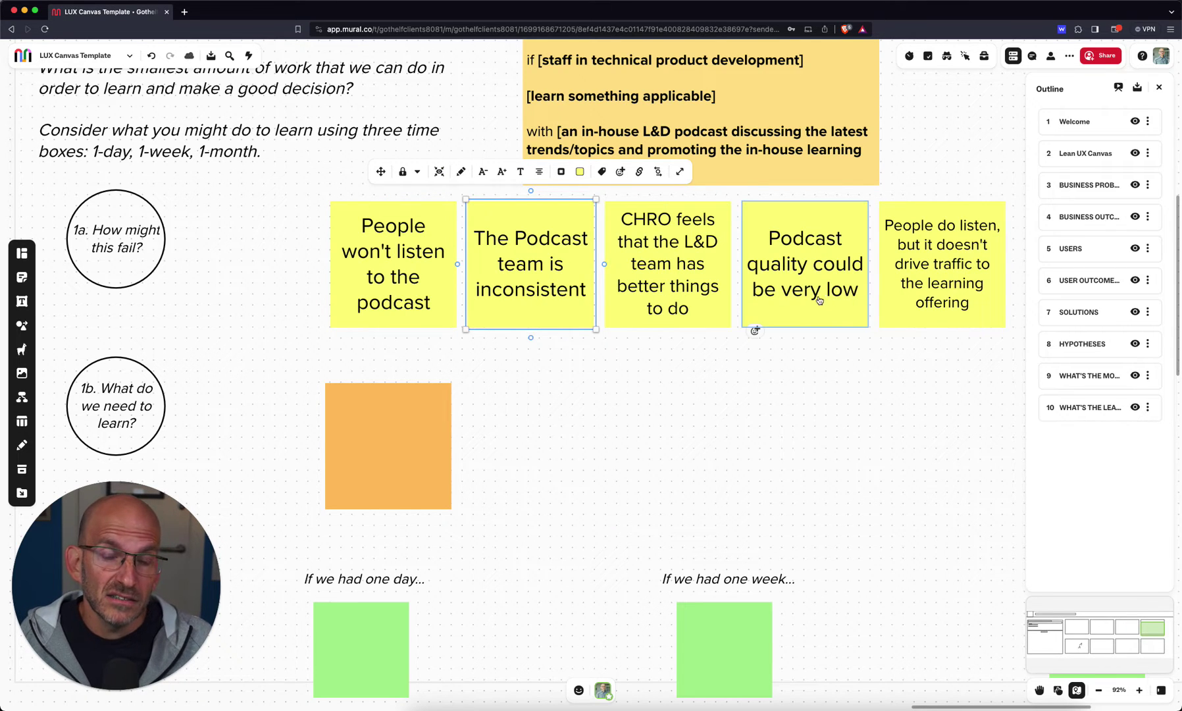
left_click(815, 373)
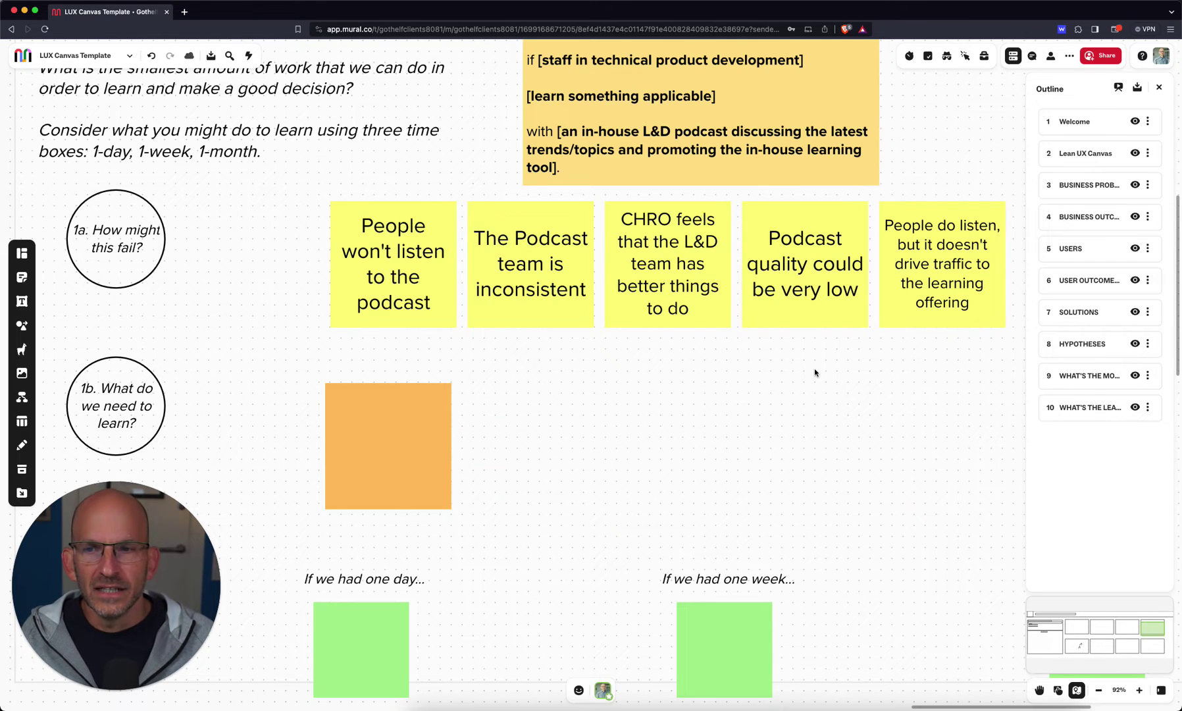
left_click(393, 245)
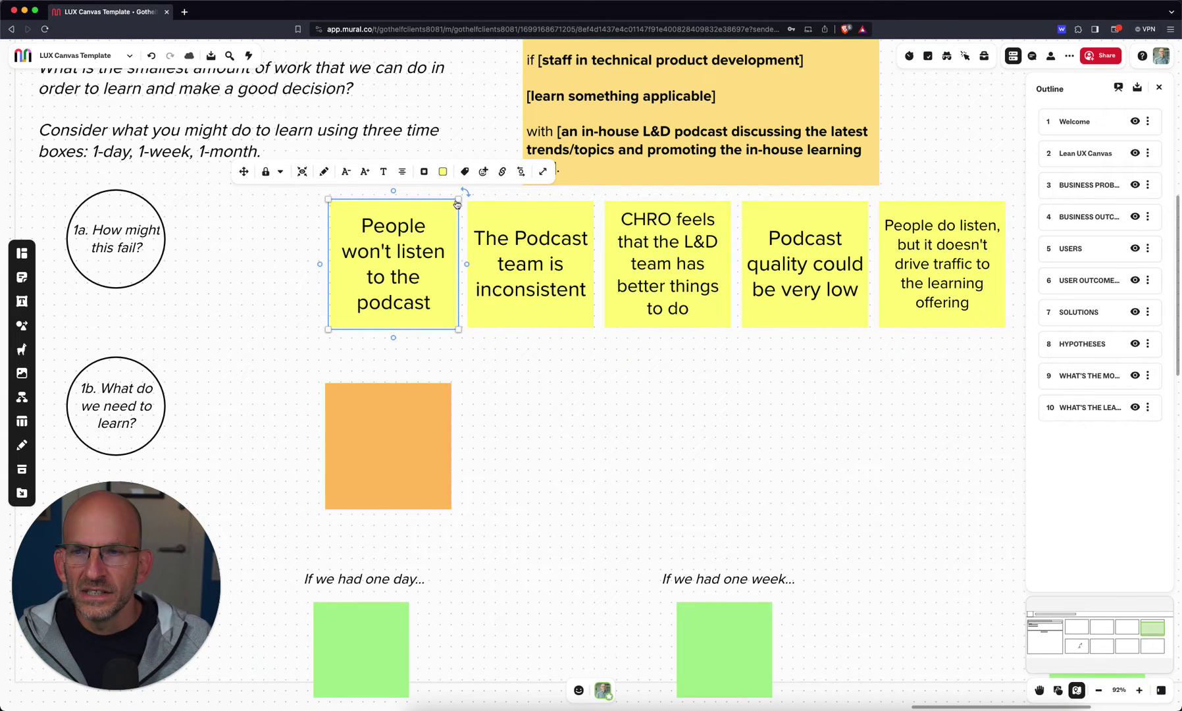
left_click(424, 173)
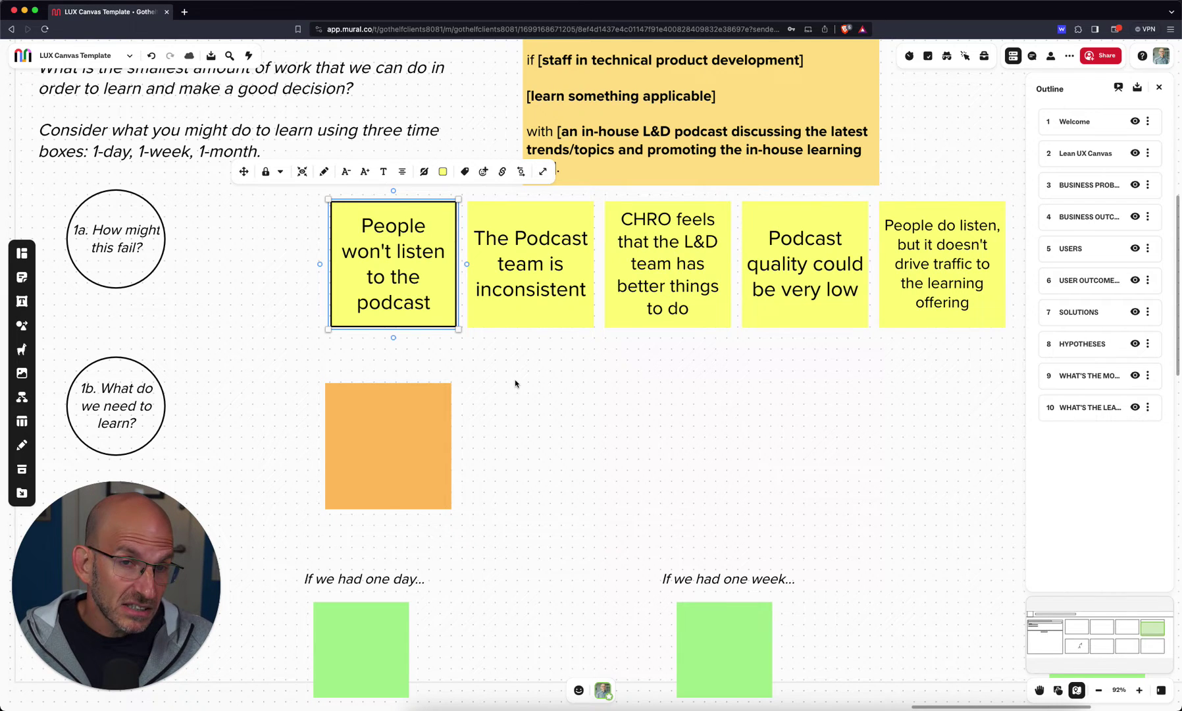
left_click(508, 397)
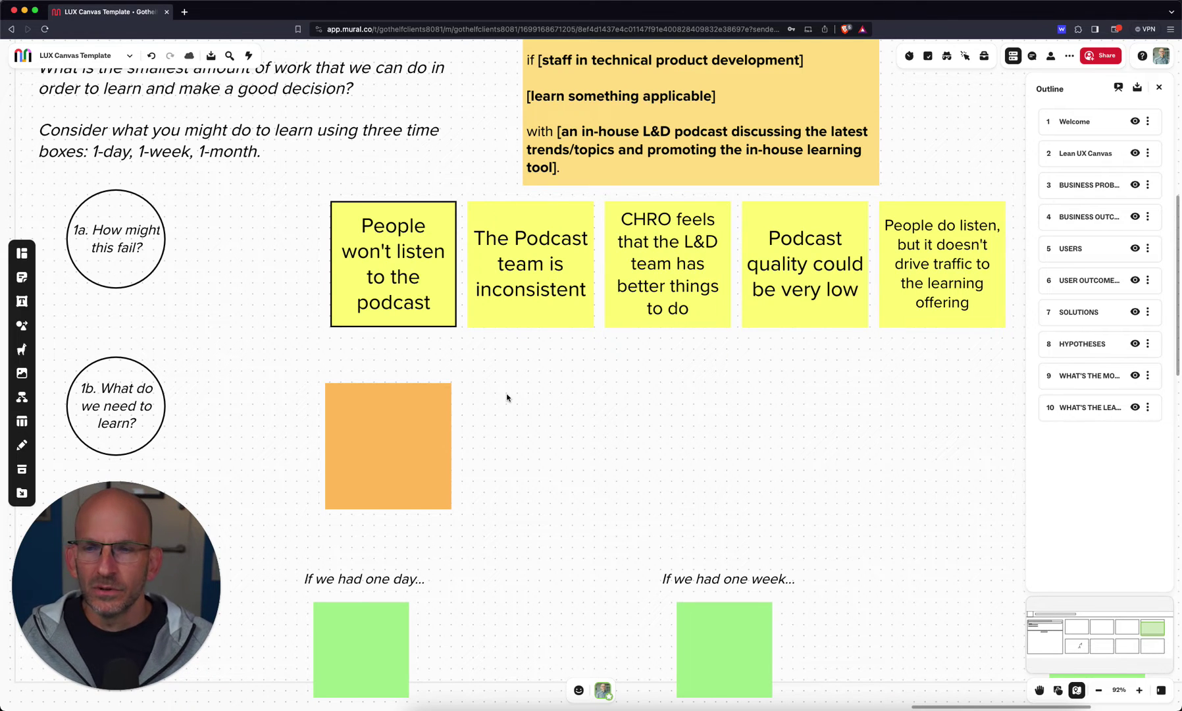
Draw a connector from the bordered sticky down to the orange note.
scroll(523, 399, "down", 3)
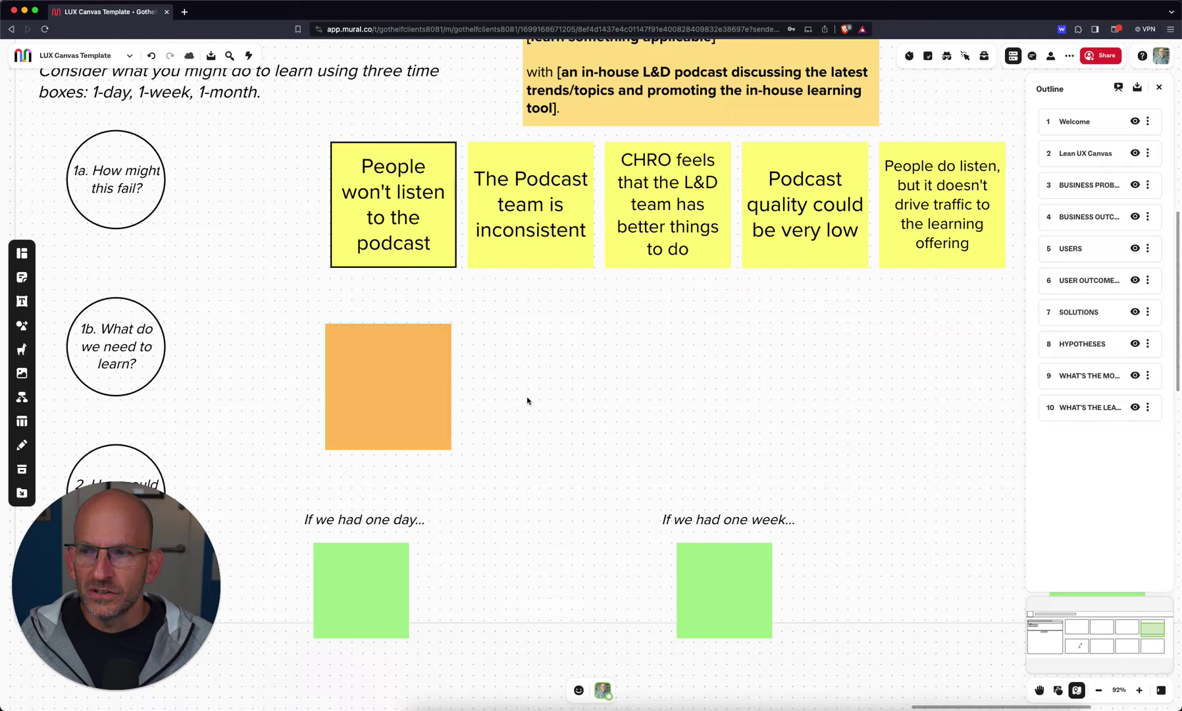
scroll(527, 399, "down", 3)
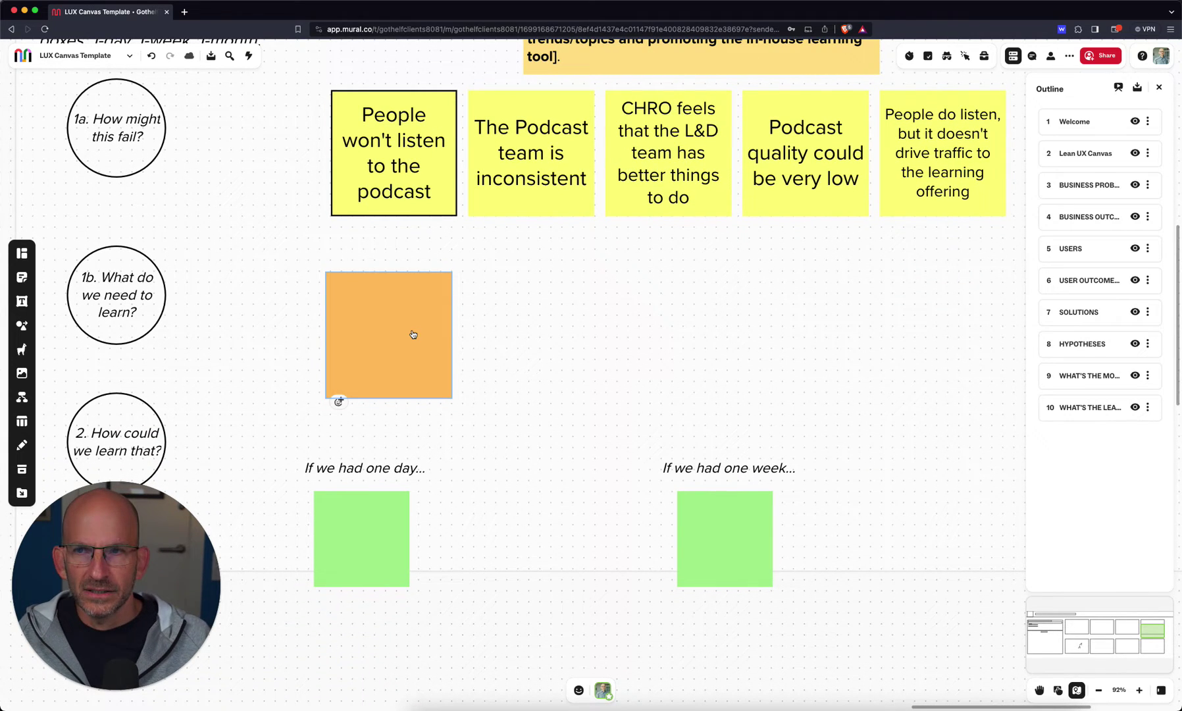
left_click(389, 211)
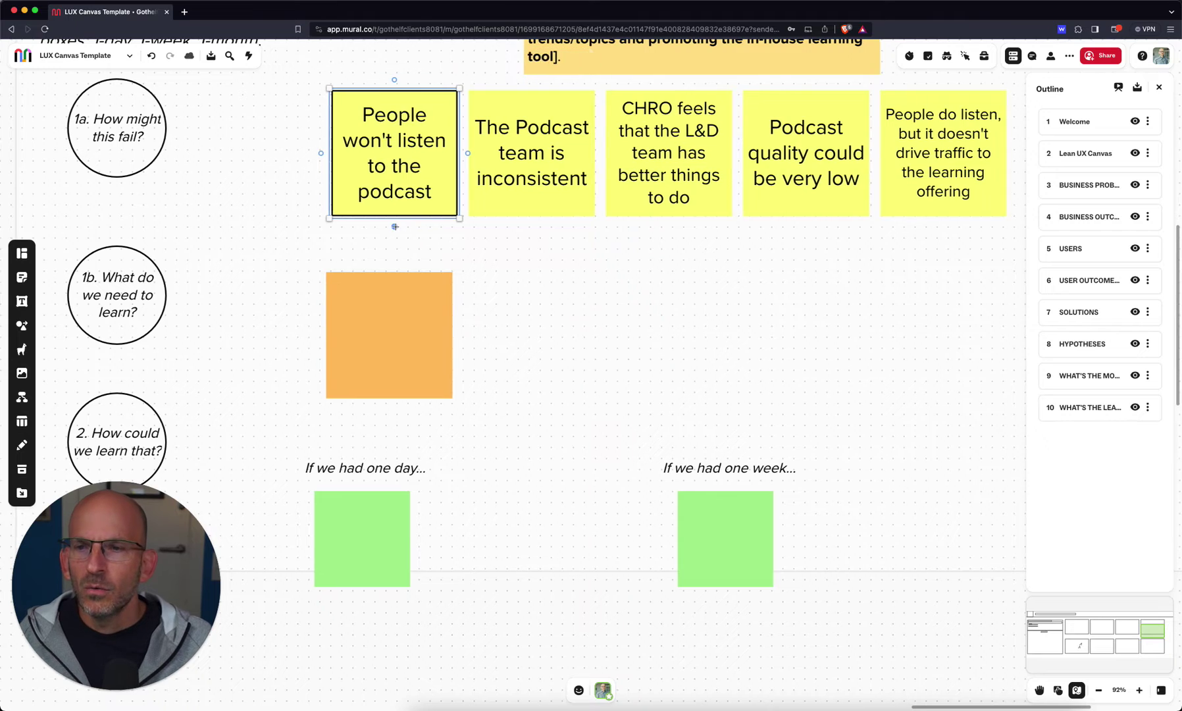
left_click_drag(395, 227, 389, 272)
Write 'What kind of podcasts prod dev staff listens to' in the orange note.
left_click(393, 338)
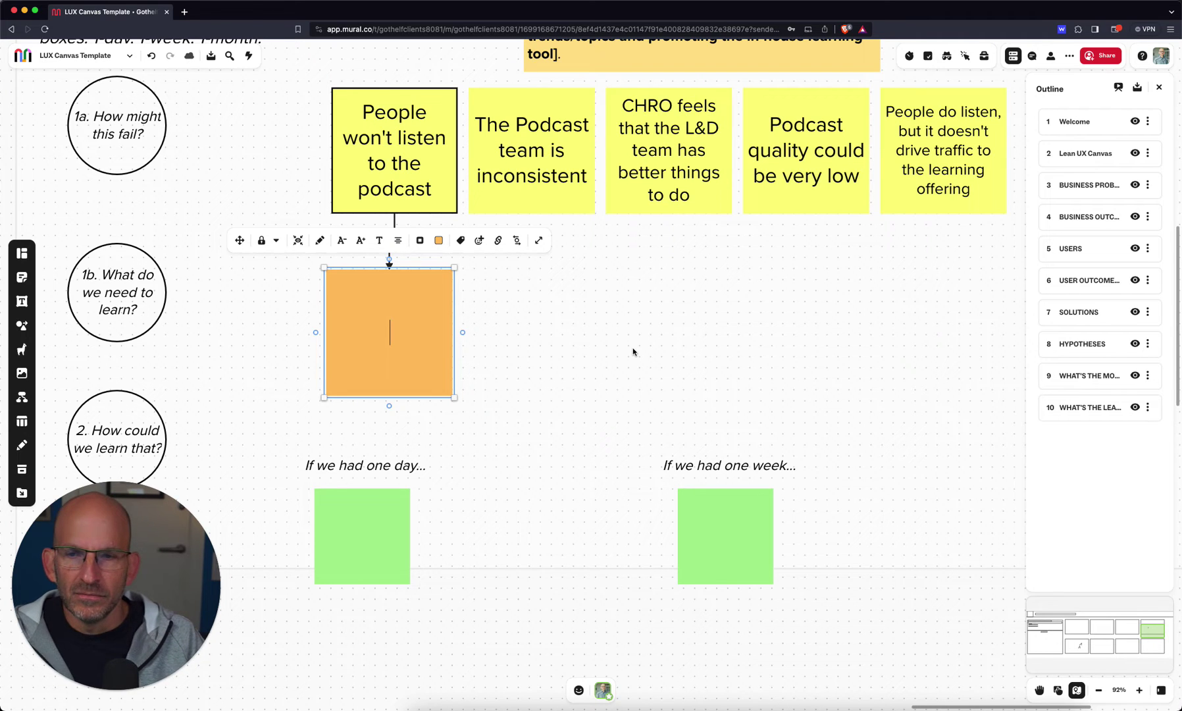
type("What kind")
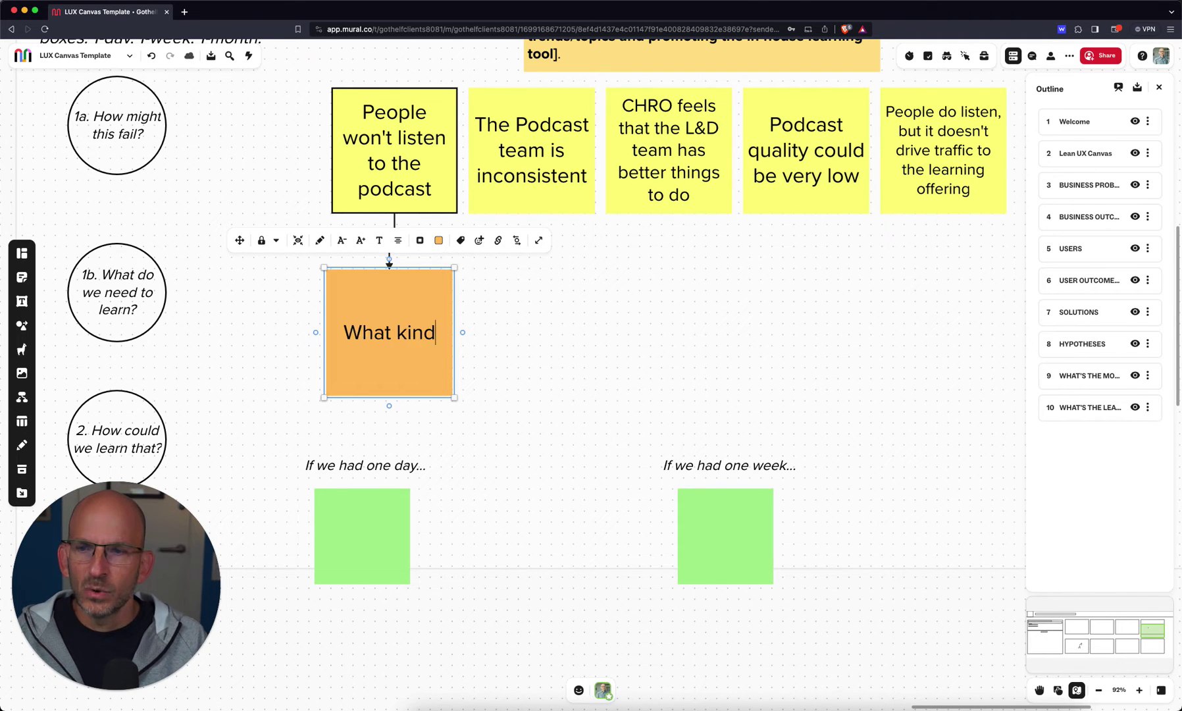
type(" of podcasts people")
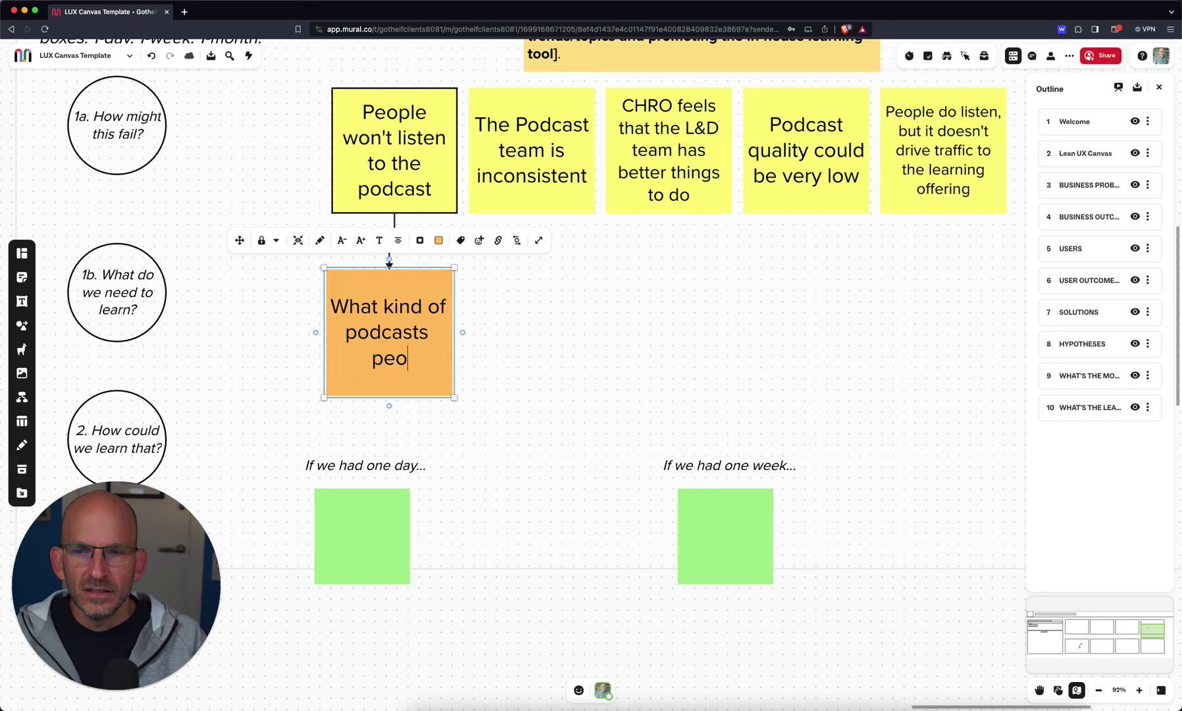
key("BackSpace")
key("BackSpace")
key("BackSpace")
key("BackSpace")
key("BackSpace")
key("BackSpace")
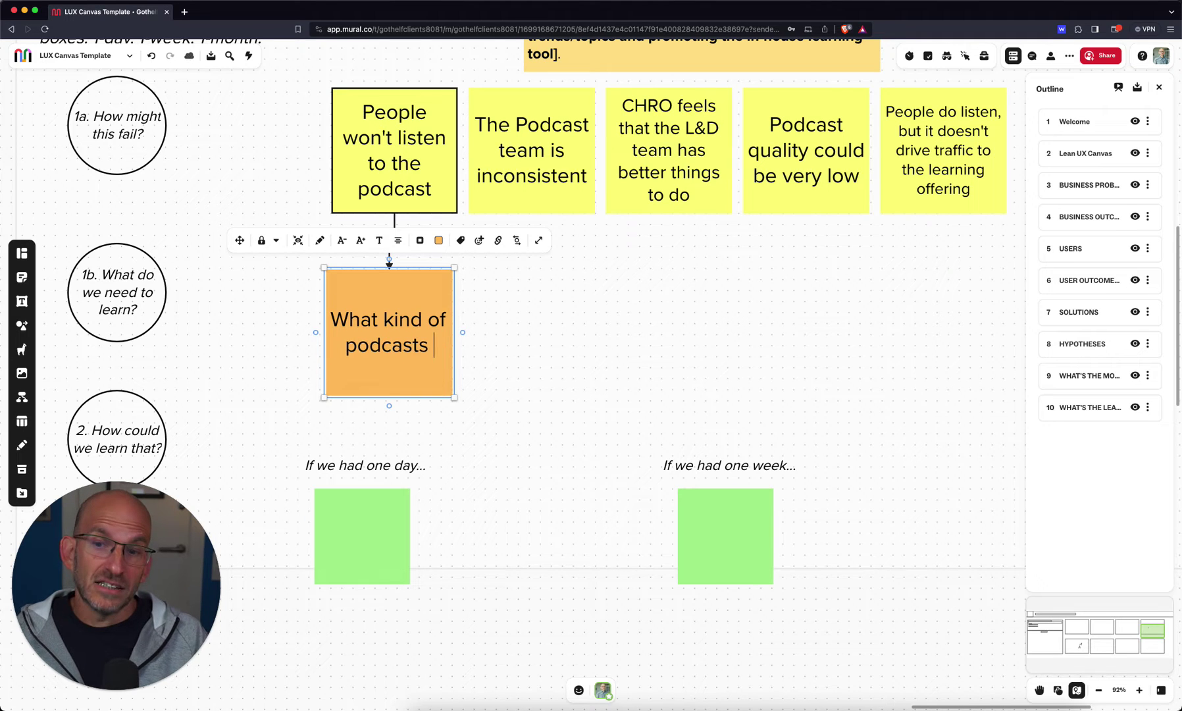
type("prod dev")
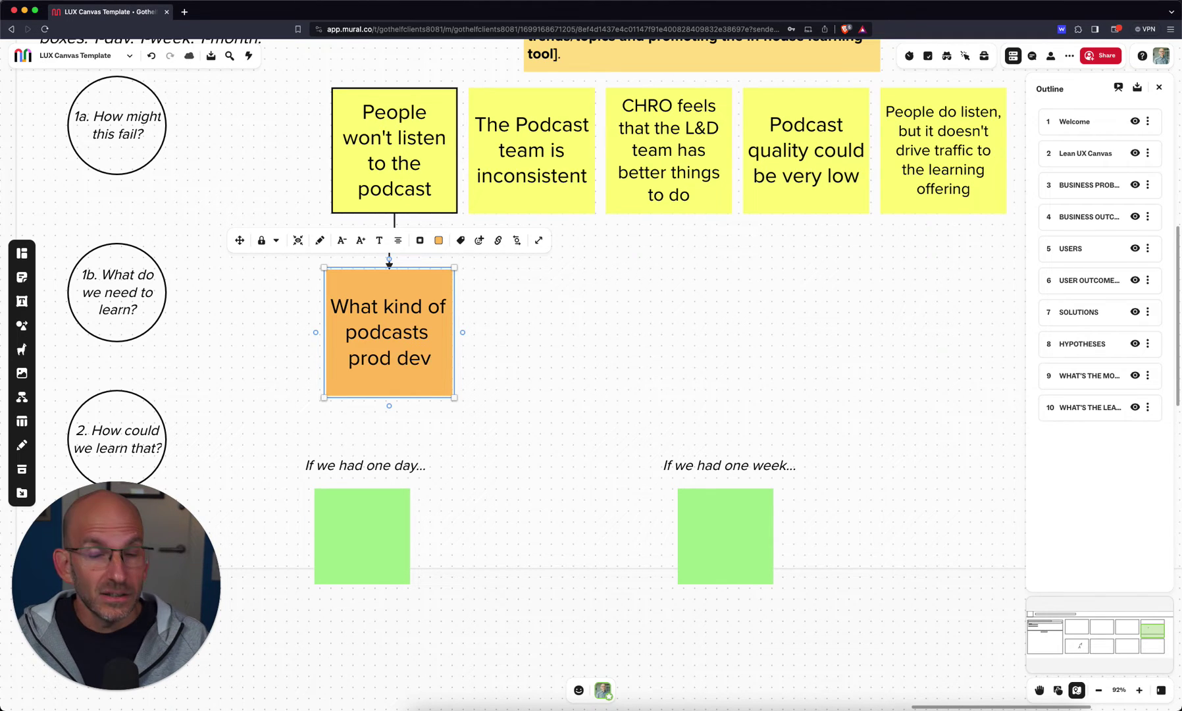
type(" staff listens to")
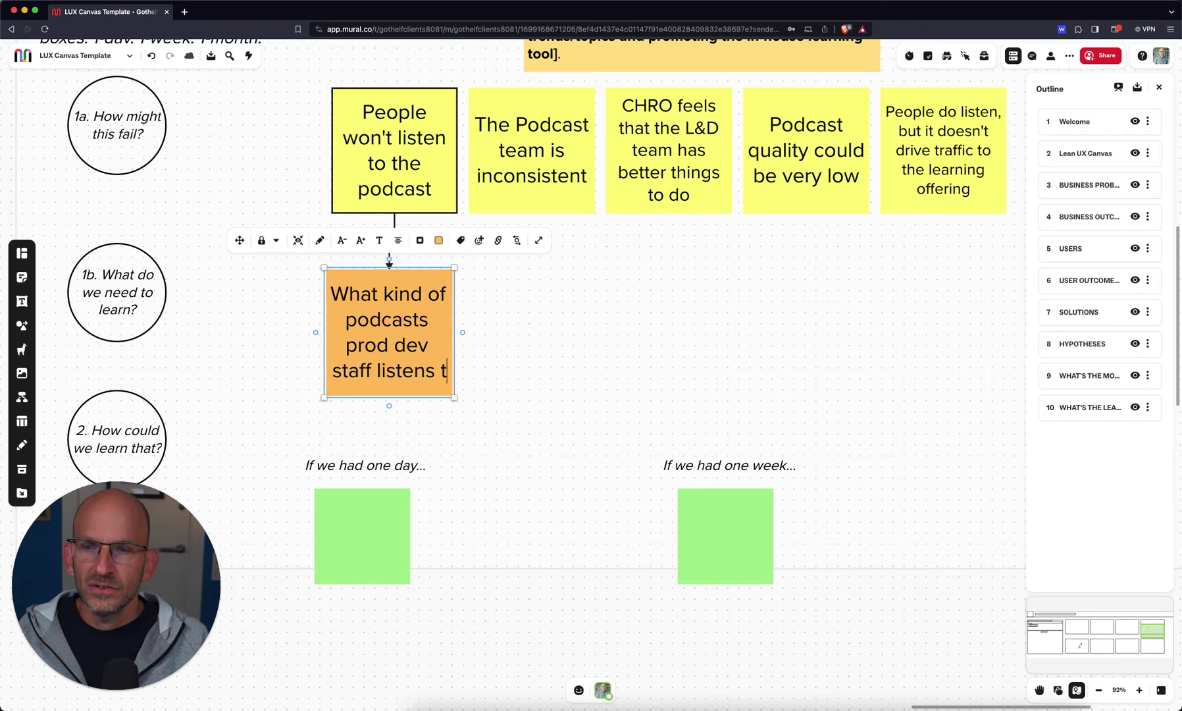
left_click(649, 338)
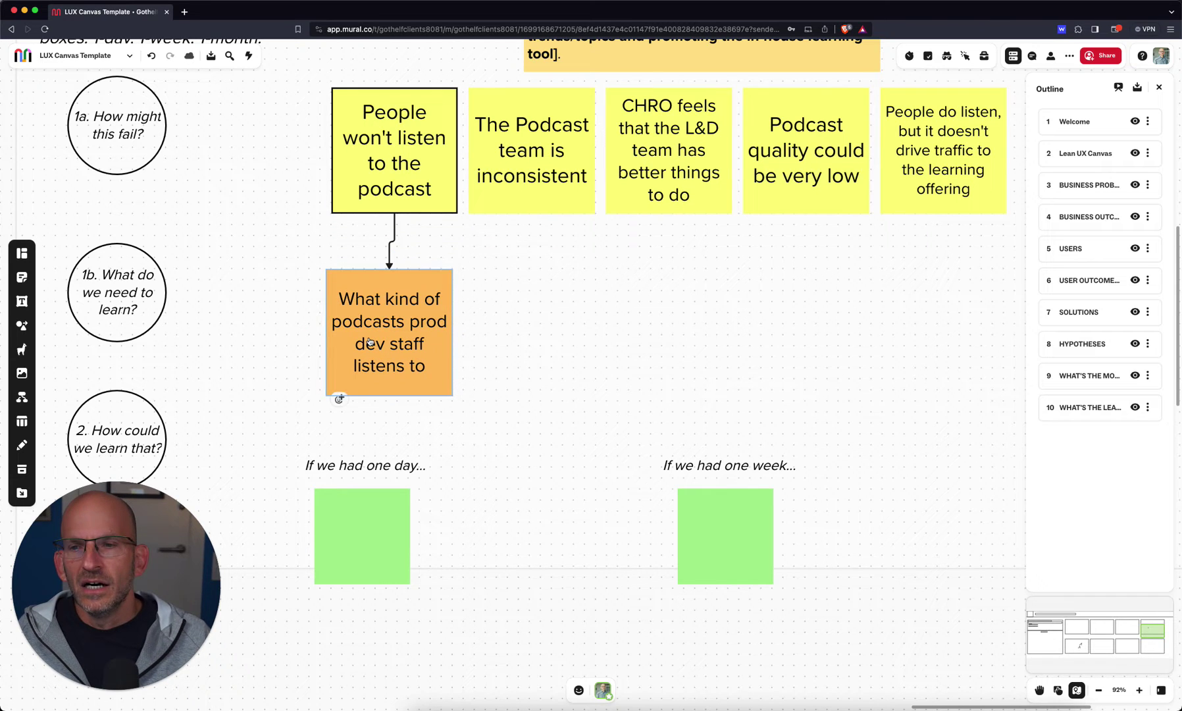
Duplicate the orange note and rewrite it as 'Do prod dev staff listen to podcasts?'.
left_click(391, 341)
key("super+d")
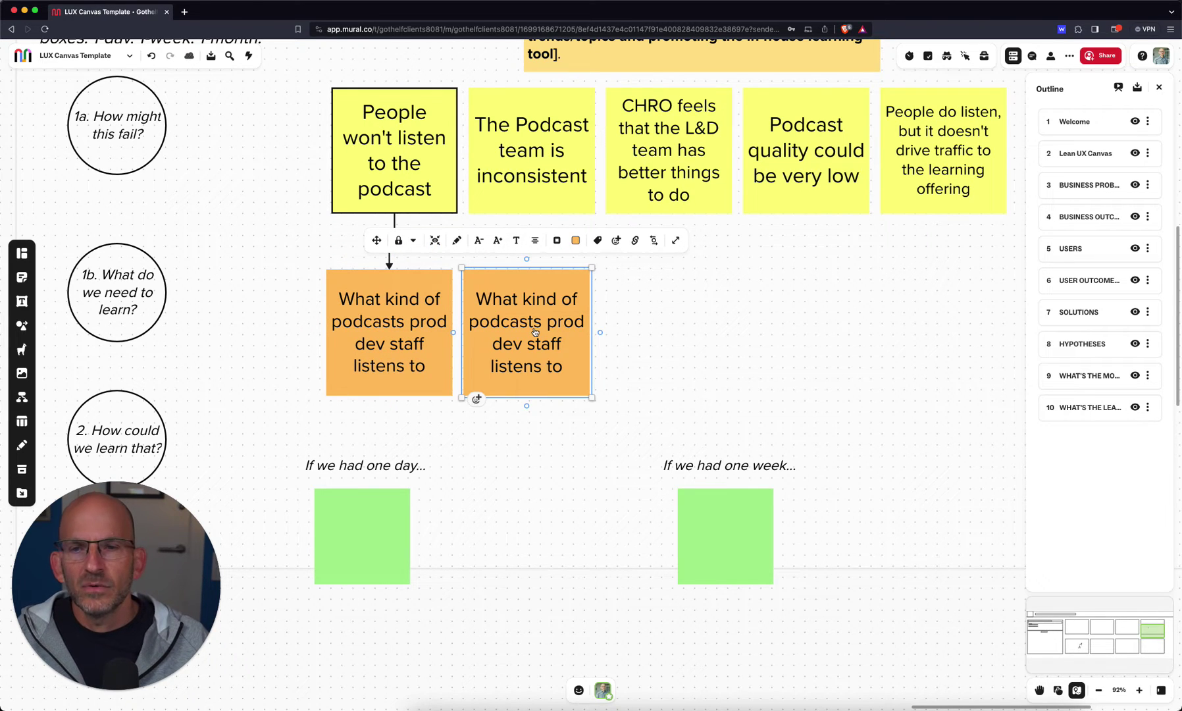
double_click(535, 331)
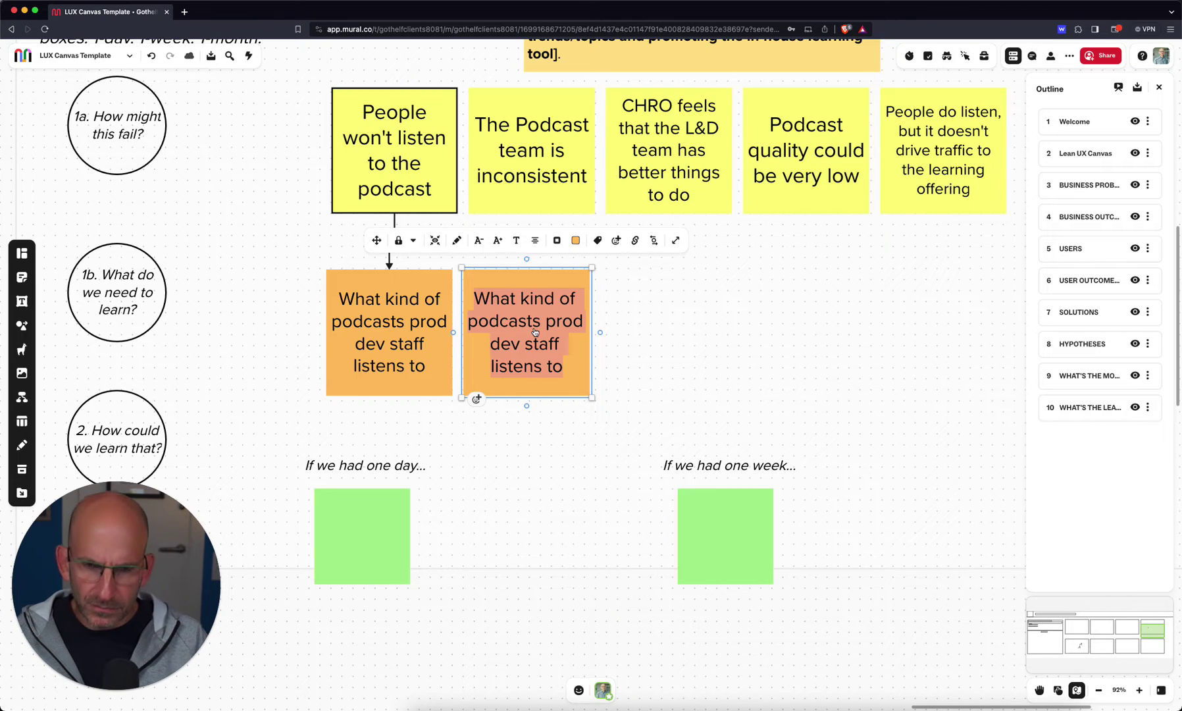
type("Do people")
key("BackSpace")
key("BackSpace")
key("BackSpace")
key("BackSpace")
key("BackSpace")
key("BackSpace")
key("BackSpace")
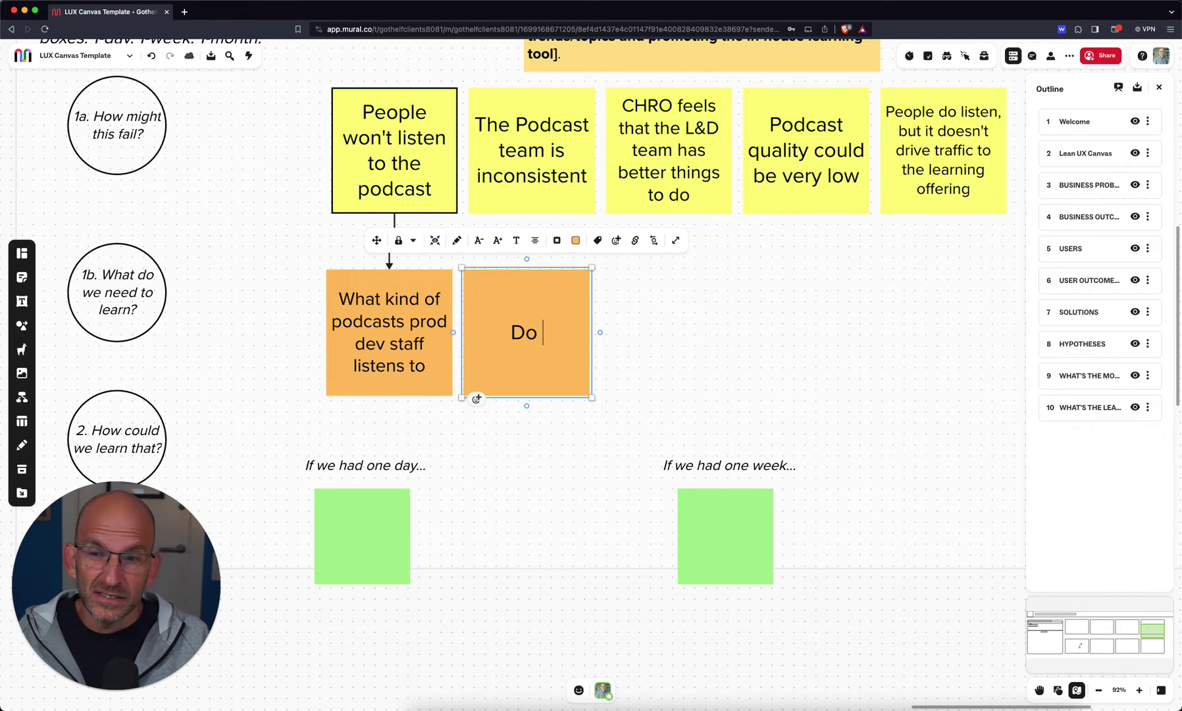
type("prod dev staff listen to podcasts?")
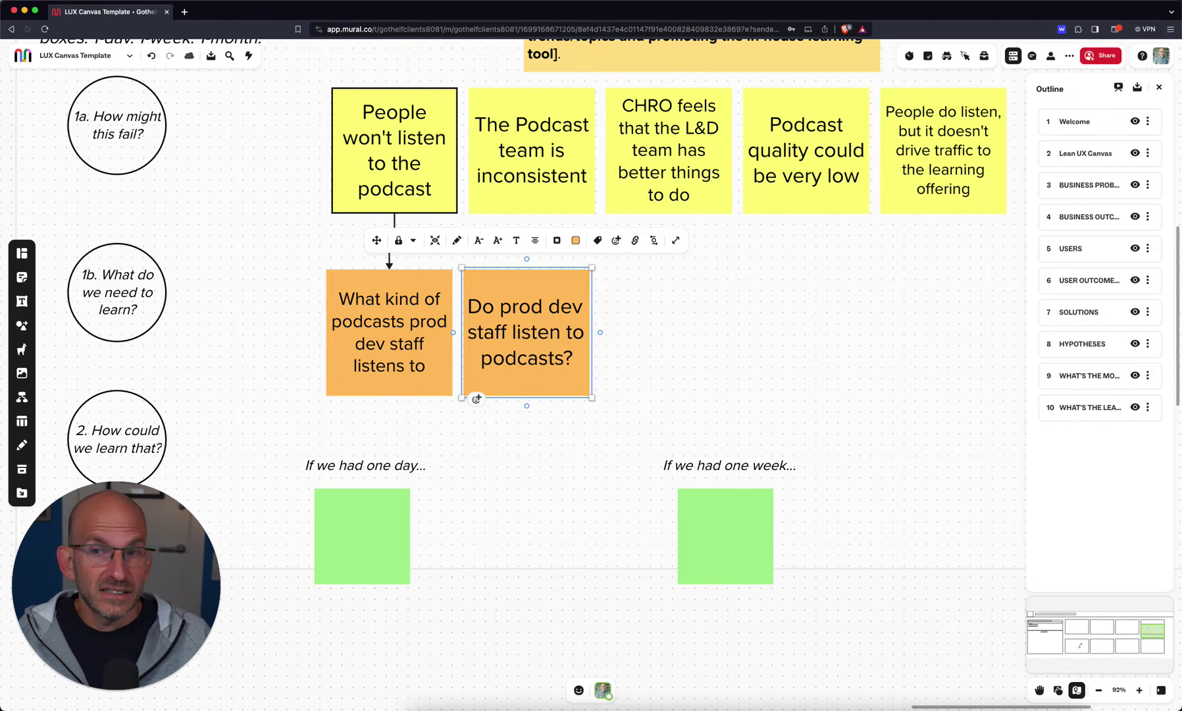
left_click(647, 328)
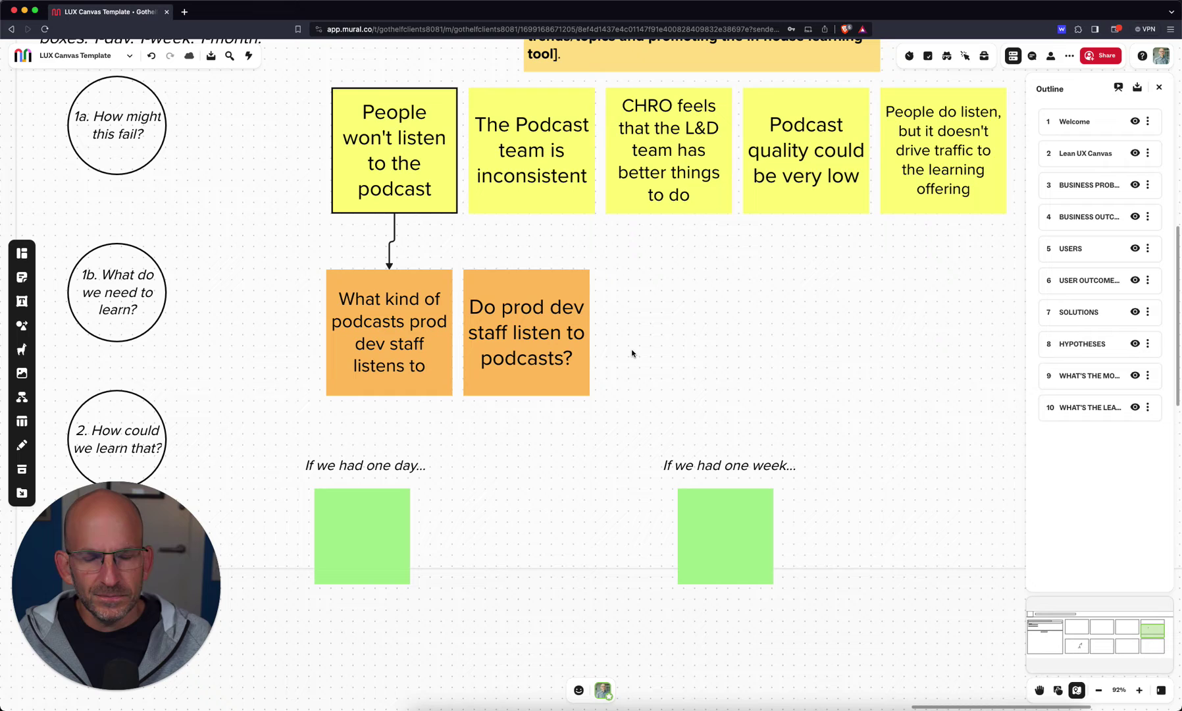
Duplicate that question and rewrite it as 'What podcast topics interest our staff?'.
left_click(527, 342)
key("super+d")
double_click(644, 343)
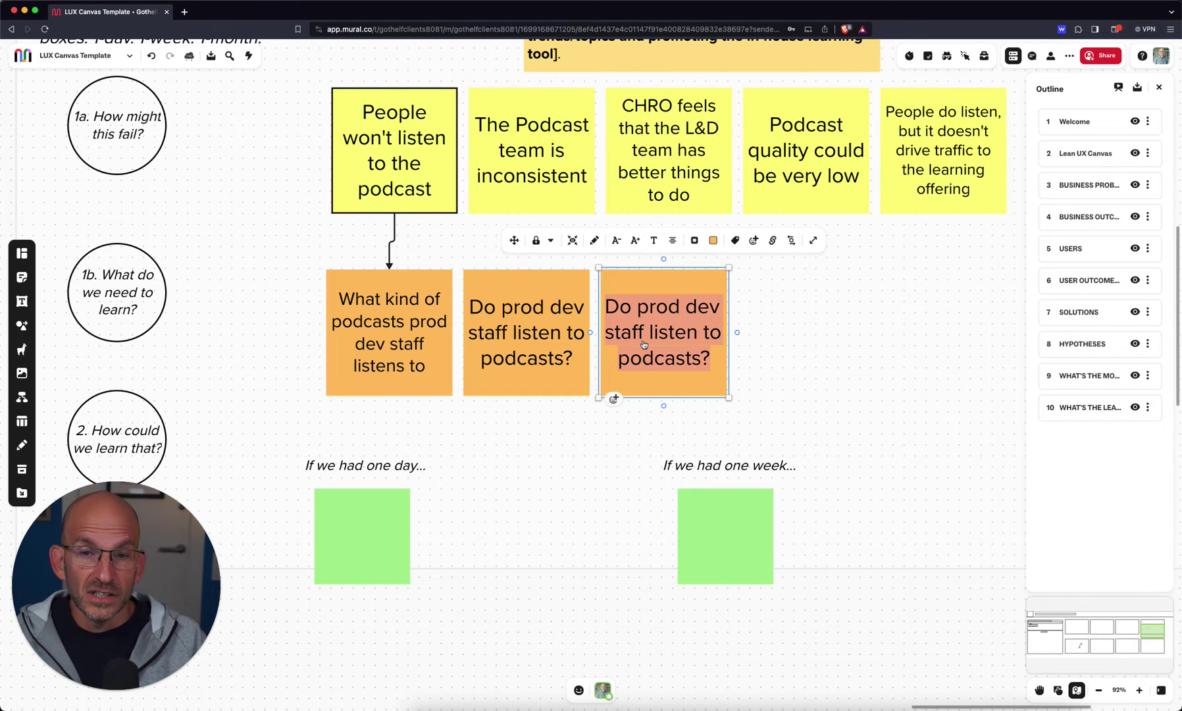
type("What top")
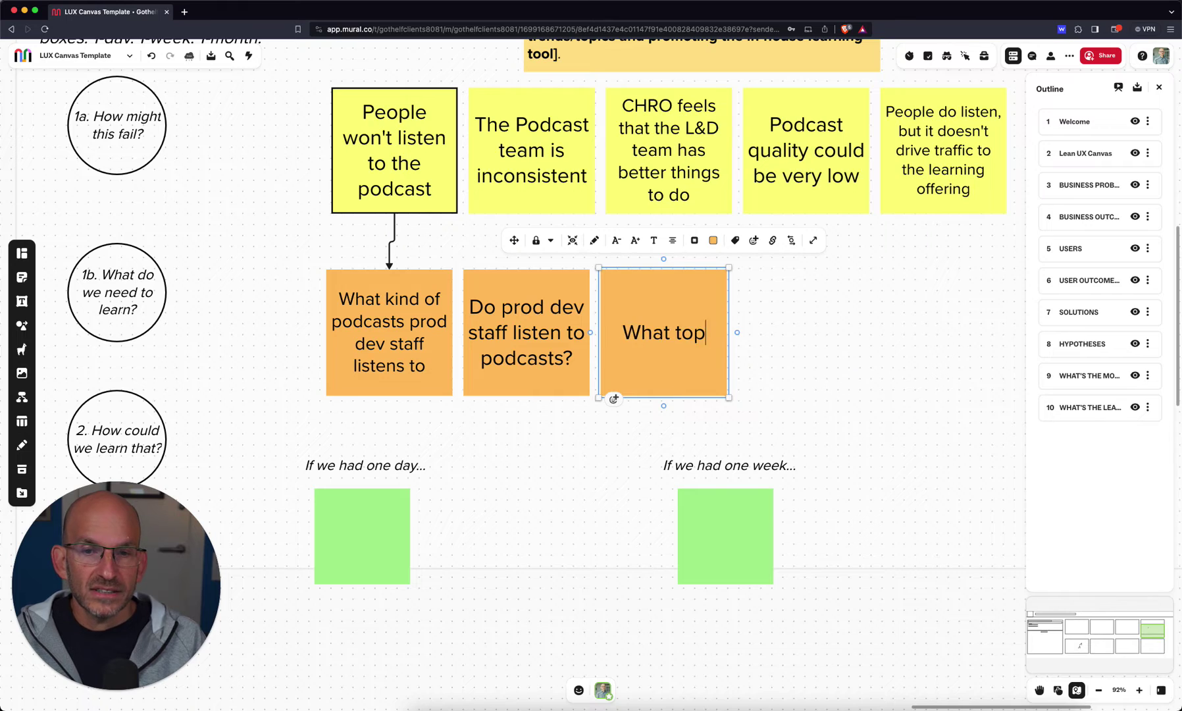
type("ics interst")
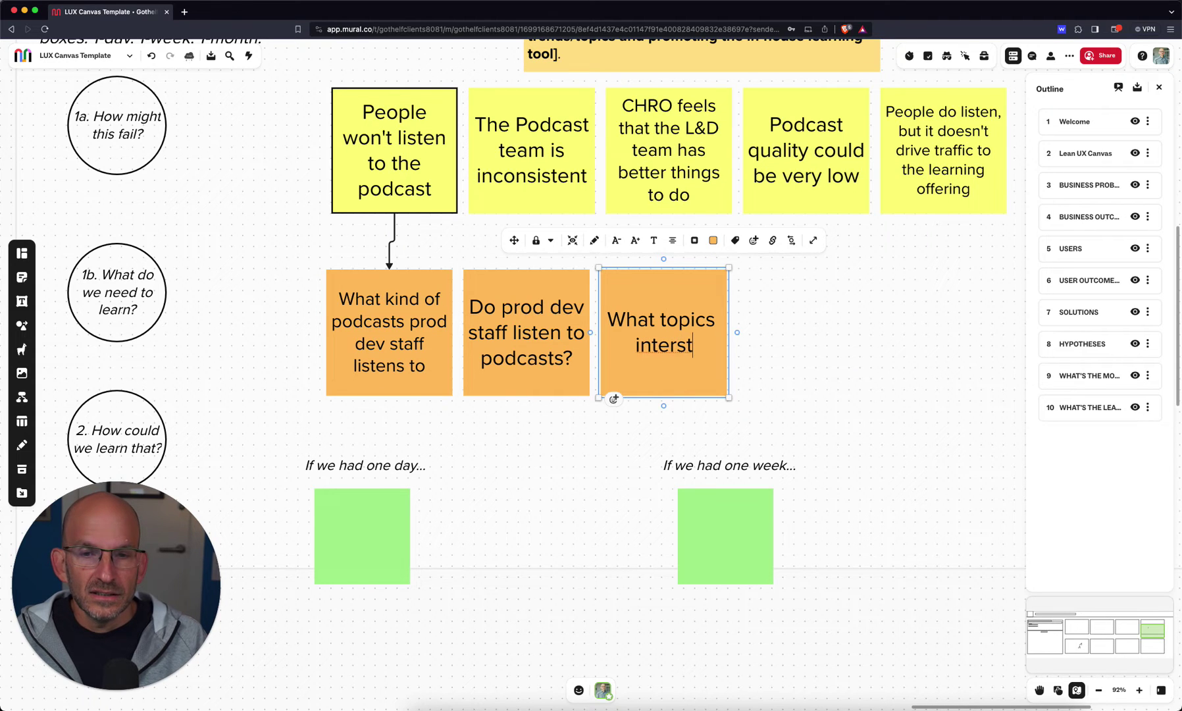
key("BackSpace")
key("BackSpace")
type("est ou")
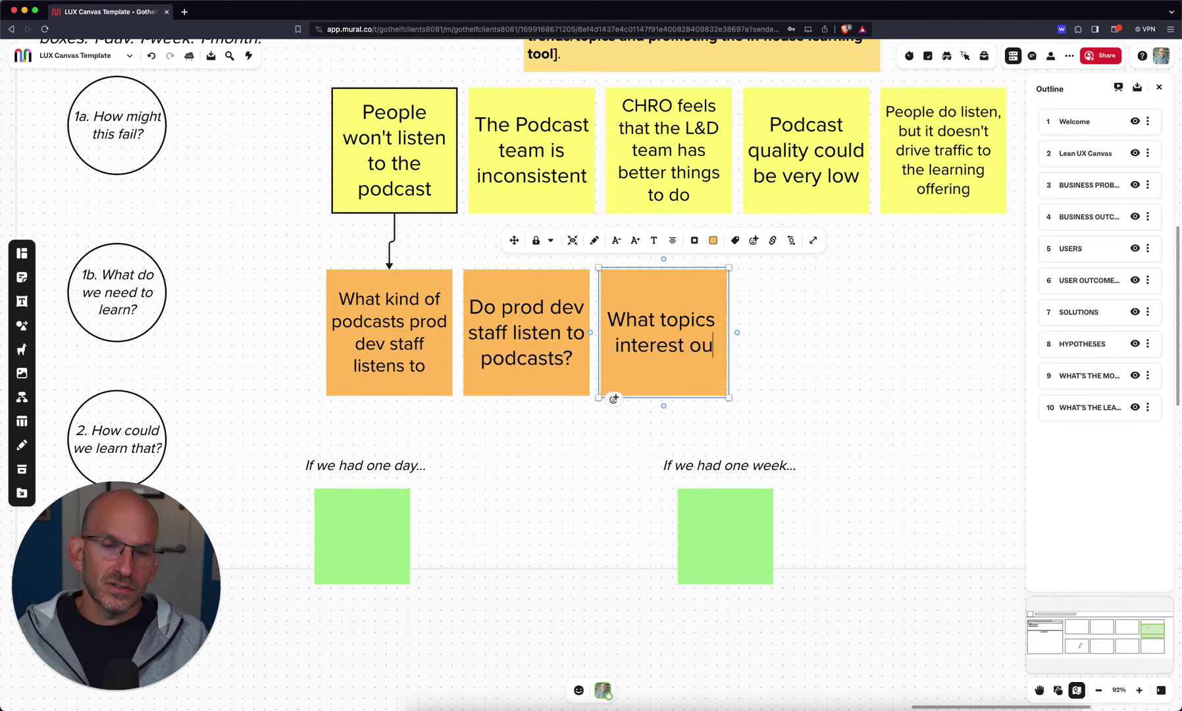
type("r staff?")
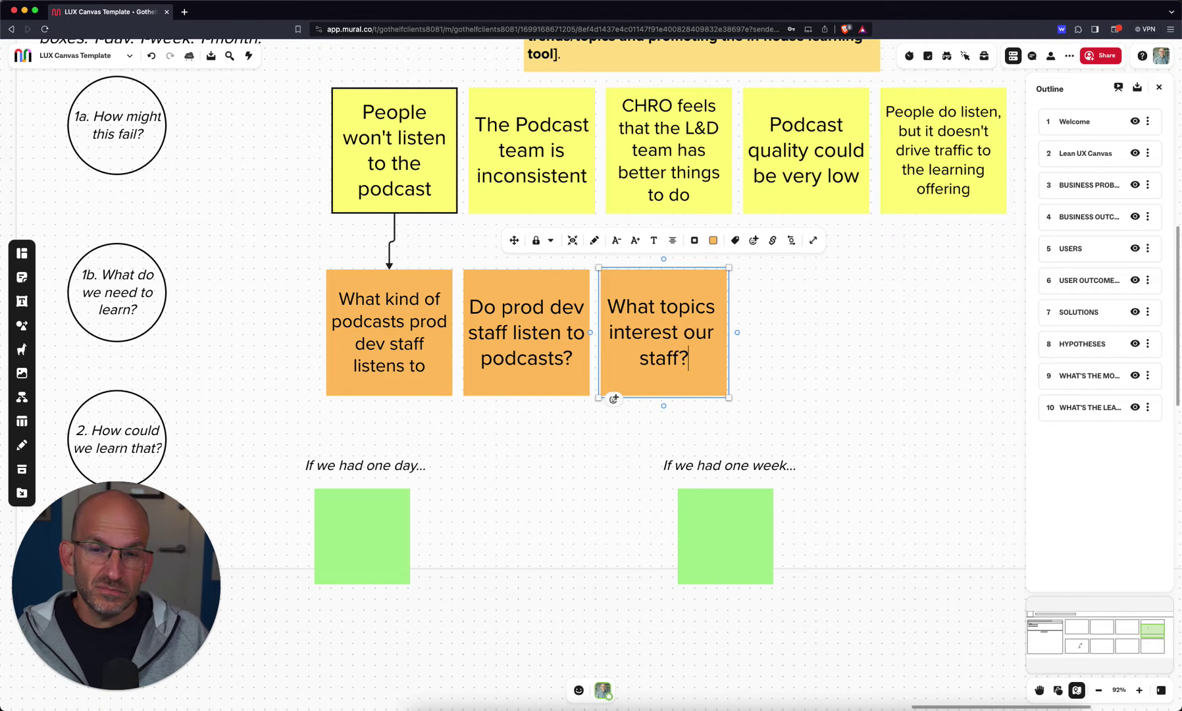
key("Up")
key("Up")
key("Left")
key("Left")
key("Left")
key("Left")
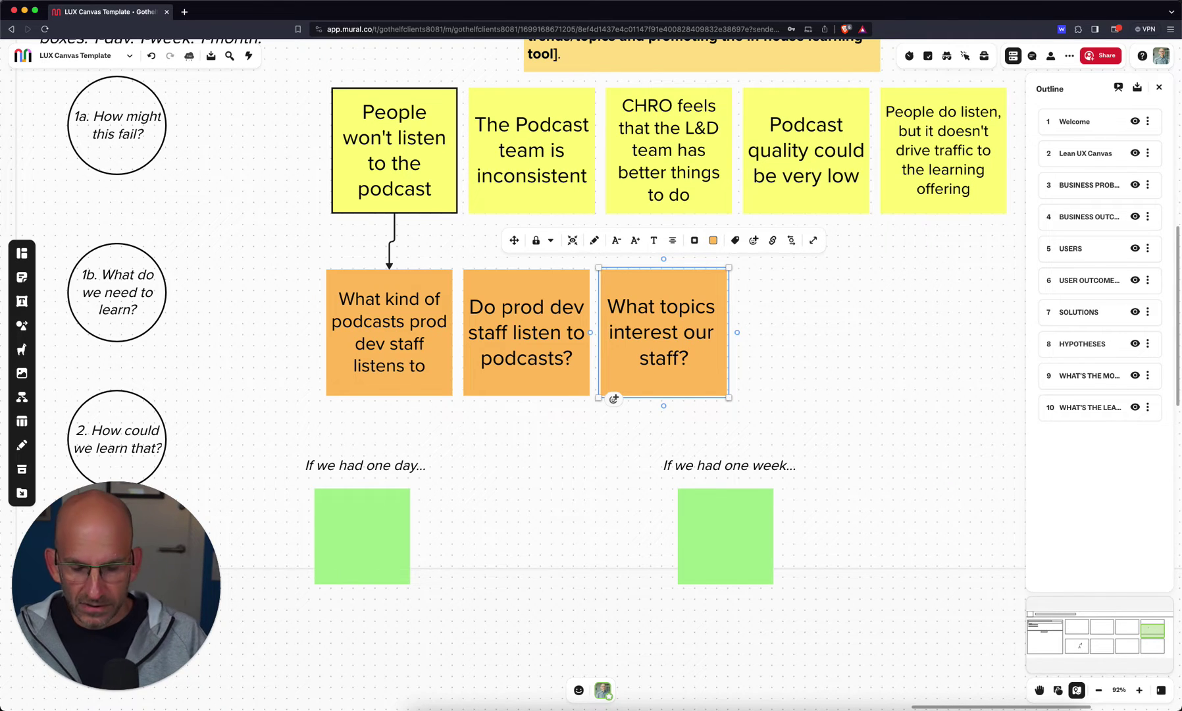
type("podcast")
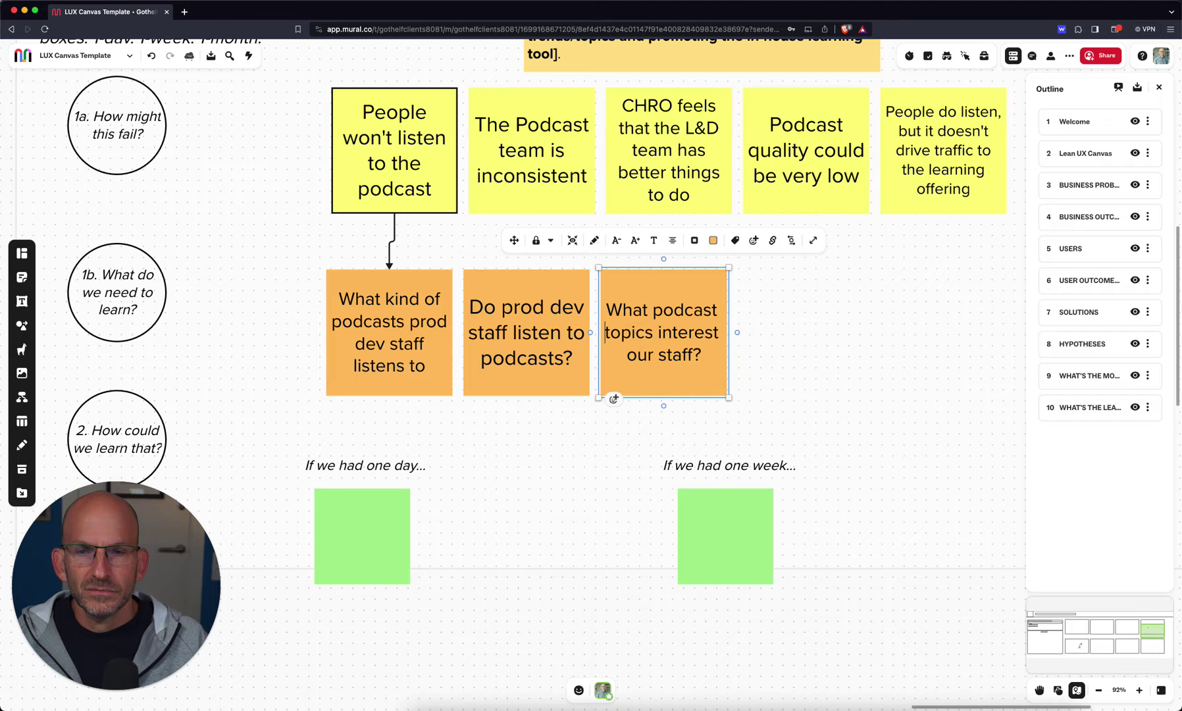
left_click(822, 327)
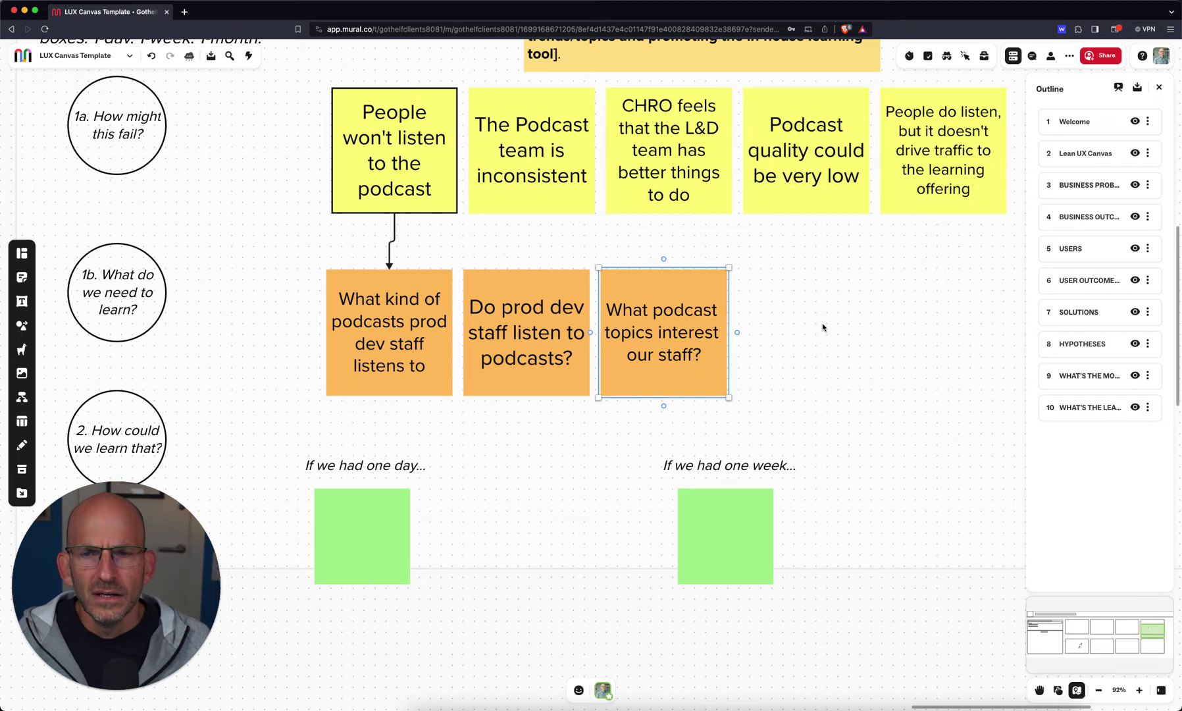
left_click(395, 231)
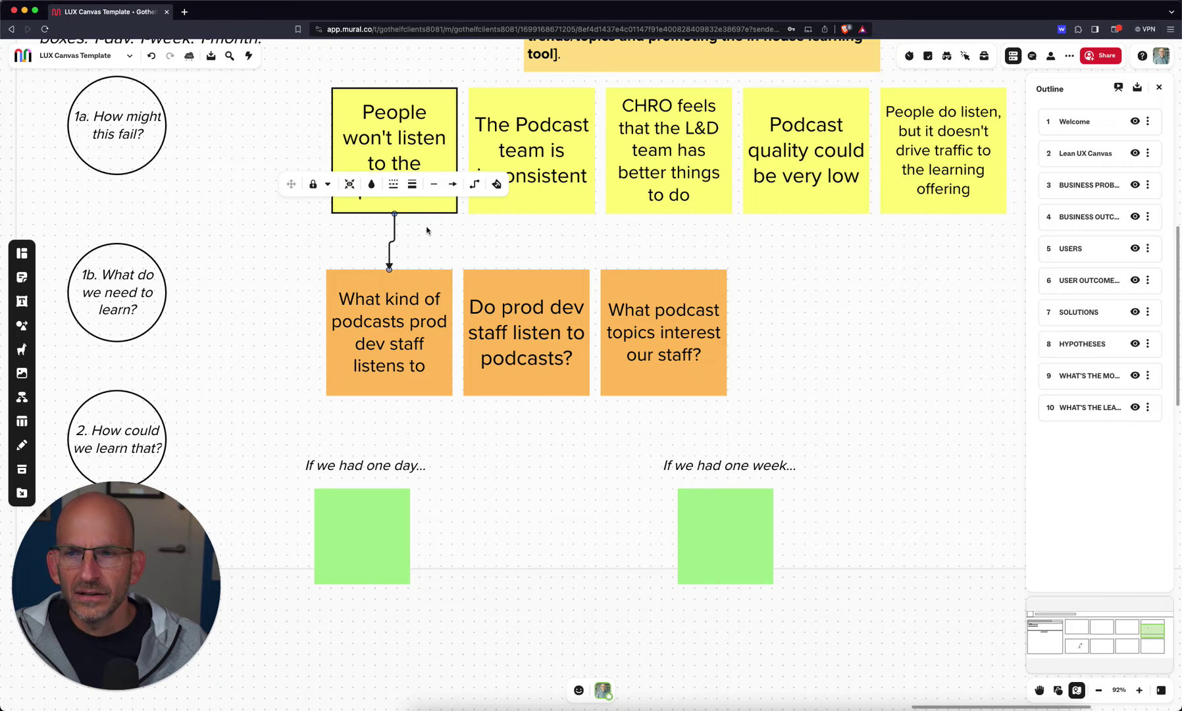
left_click(453, 231)
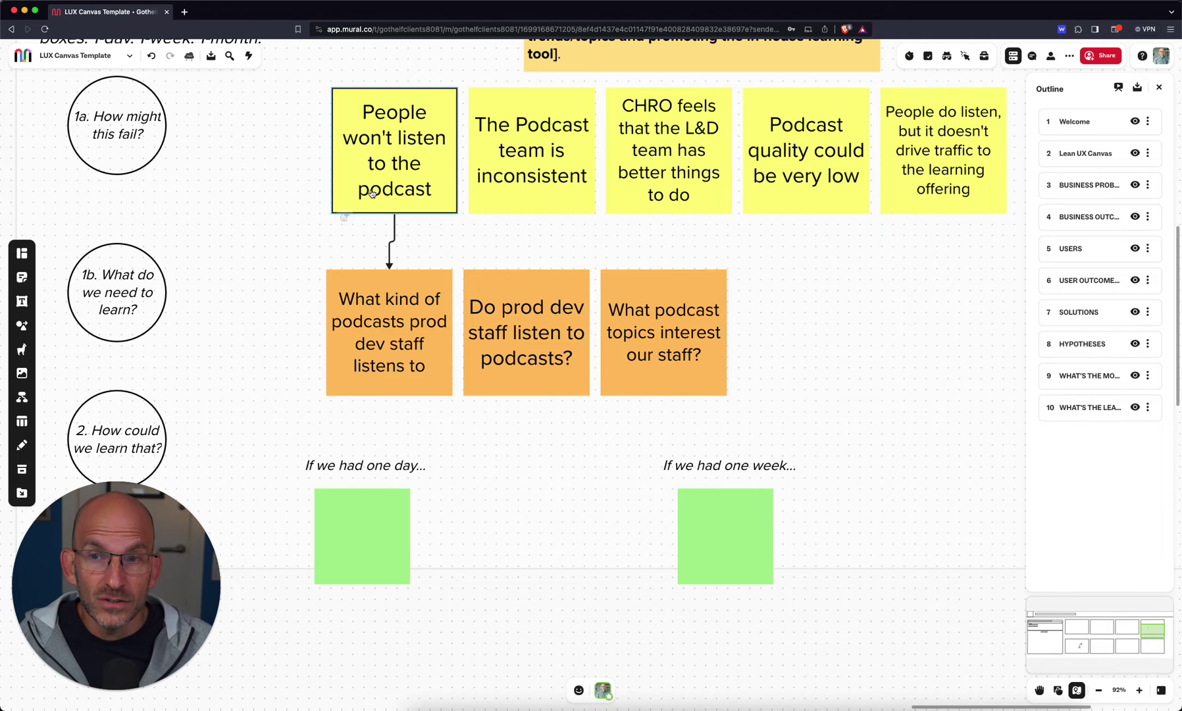
left_click(395, 159)
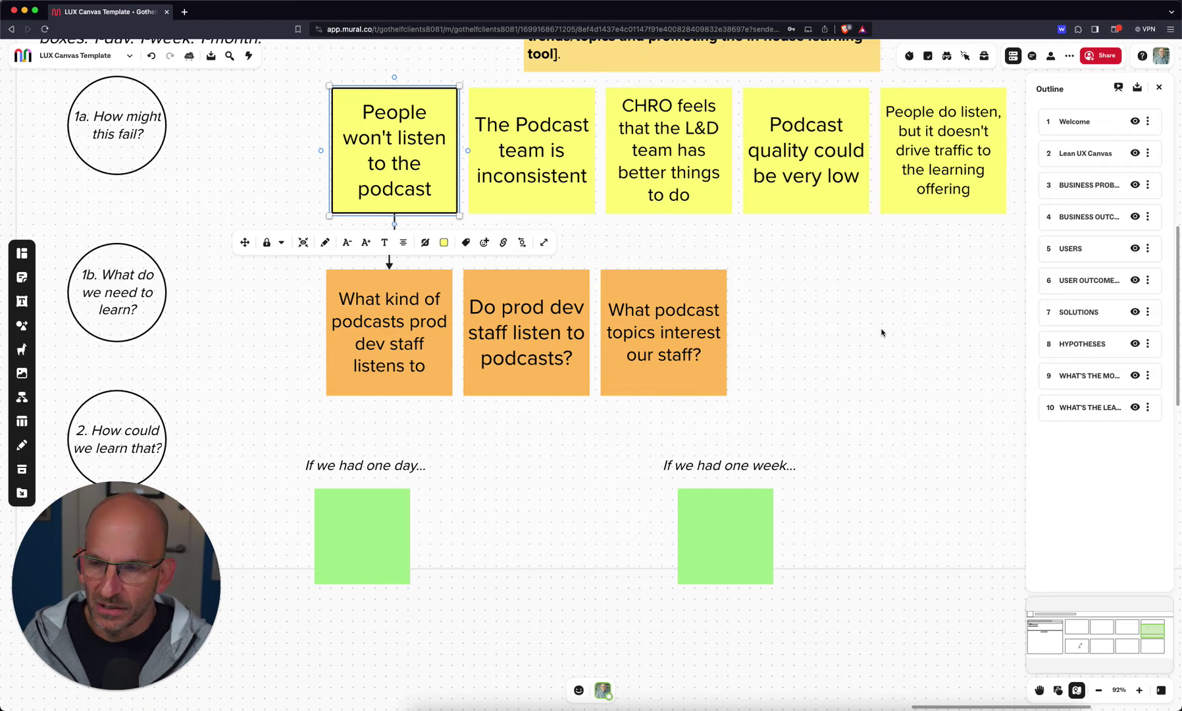
left_click(882, 333)
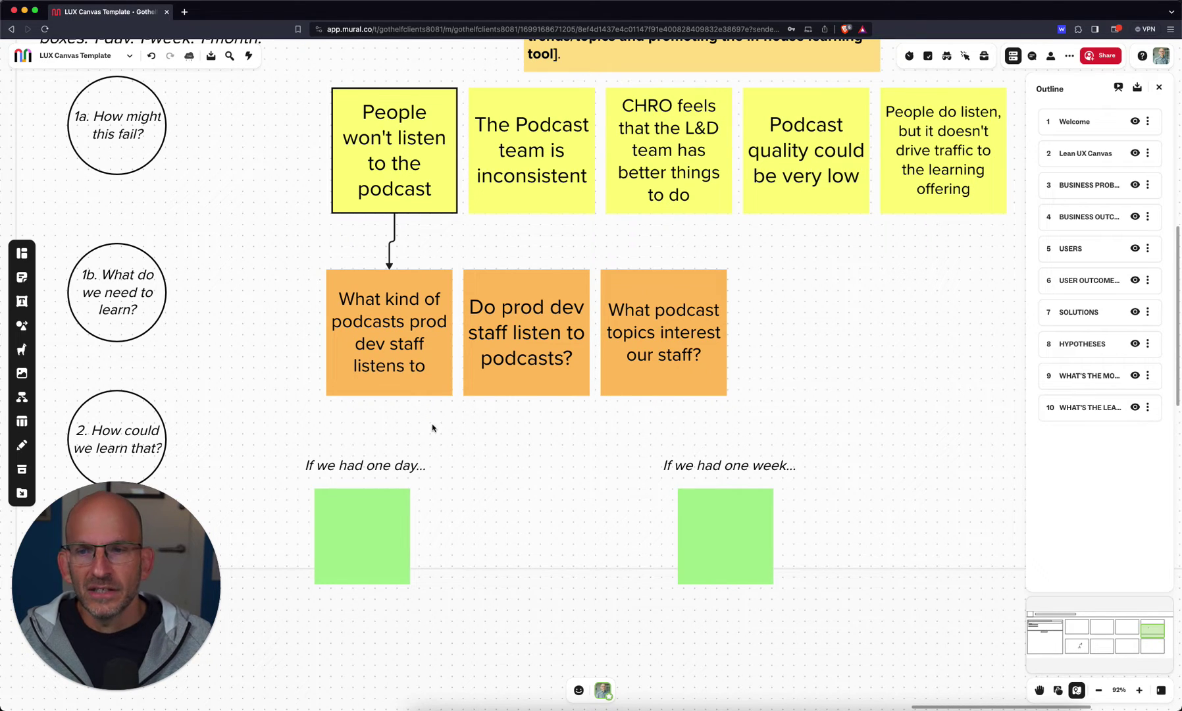
Give the 'Do prod dev staff listen to podcasts?' note a thick black border.
left_click(539, 376)
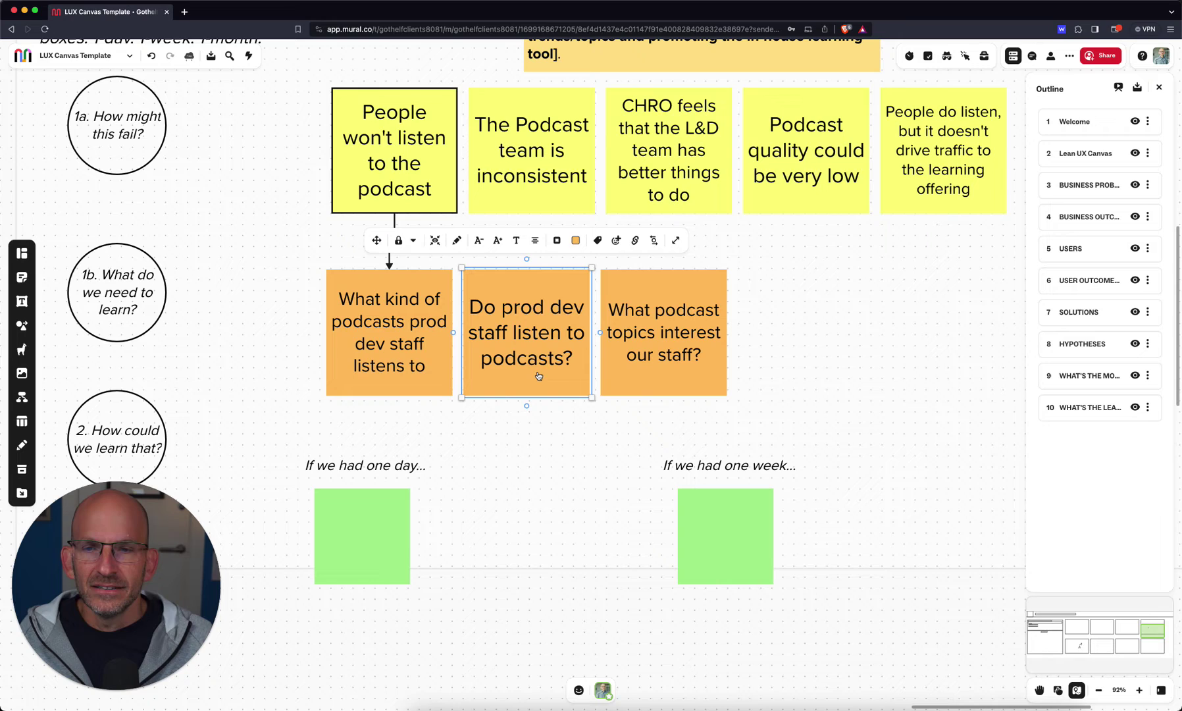
left_click(556, 242)
left_click(806, 317)
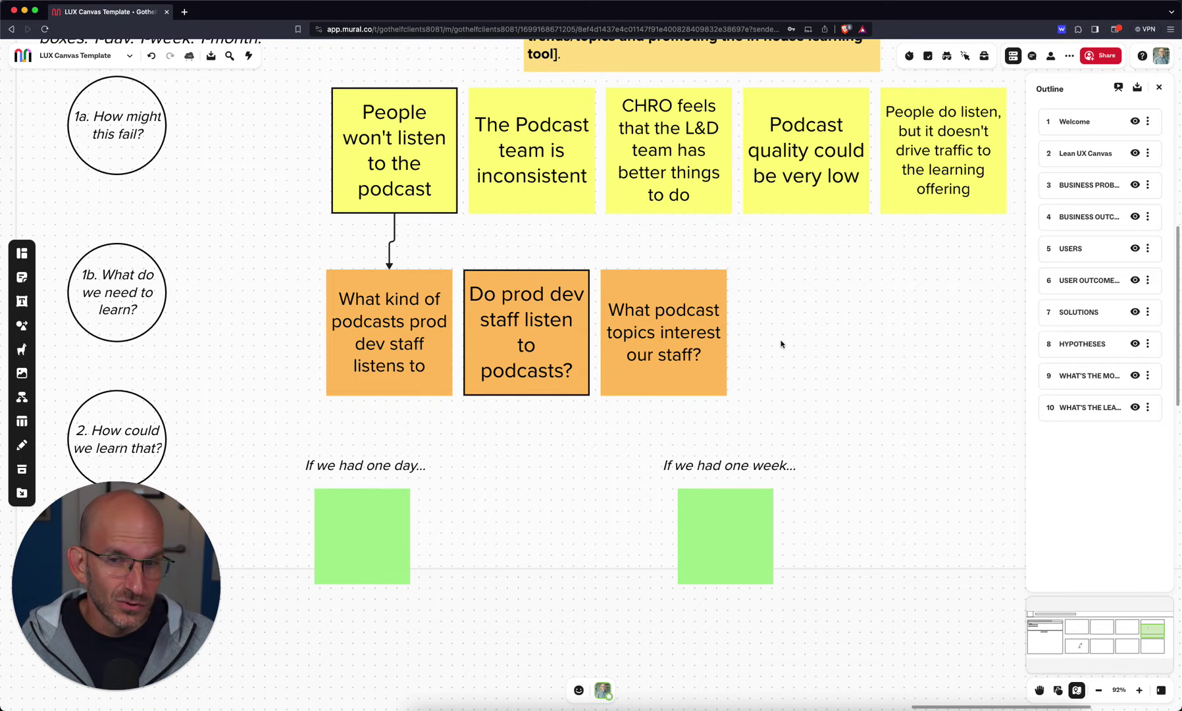
Scroll down and right to bring the one-month experiment column into view.
scroll(777, 346, "down", 2)
scroll(776, 347, "down", 2)
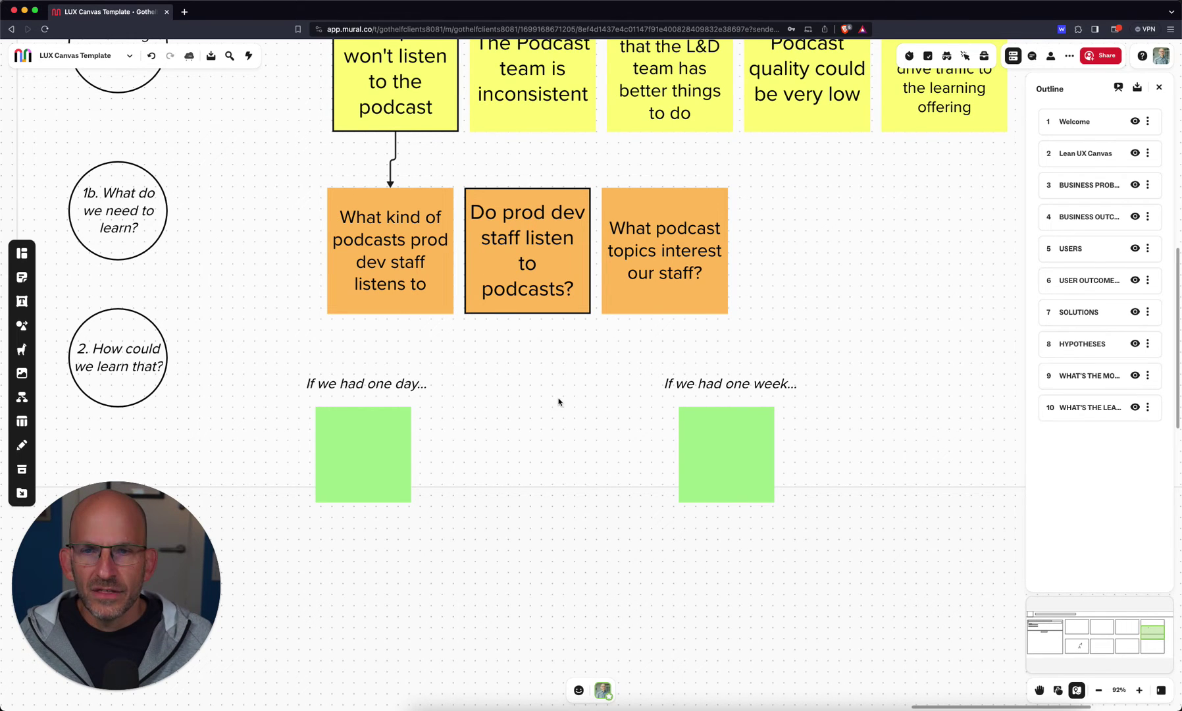
scroll(558, 401, "down", 3)
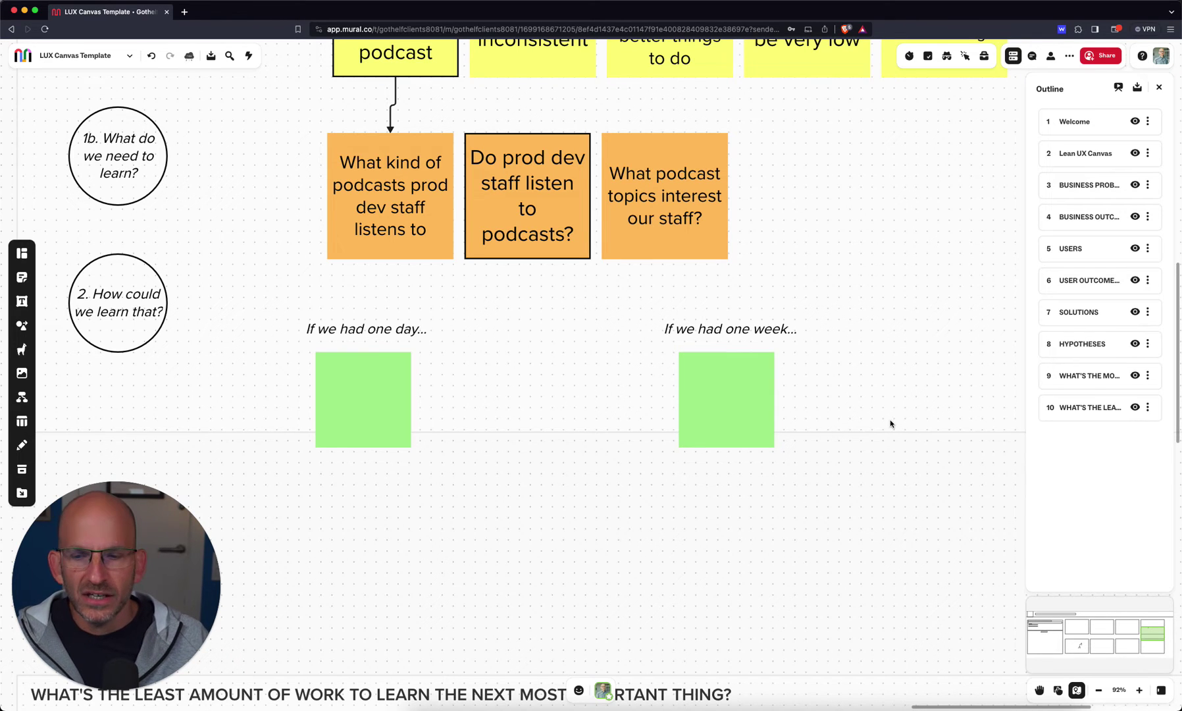
scroll(886, 423, "right", 3)
scroll(884, 422, "right", 8)
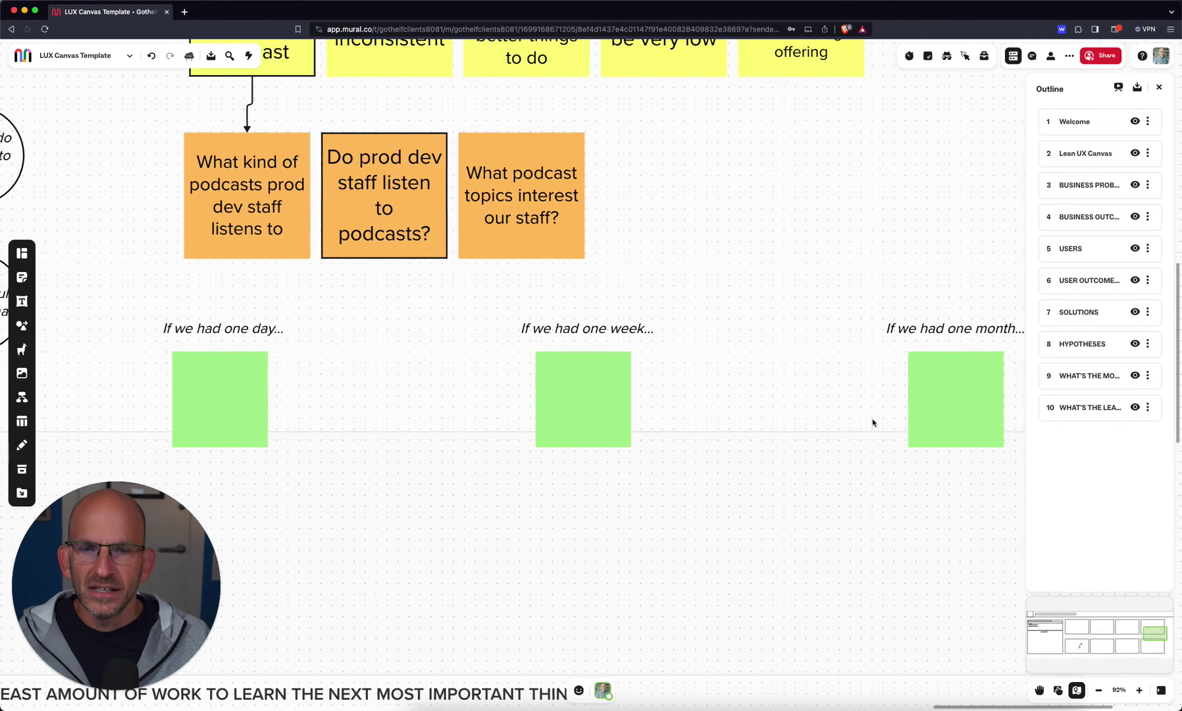
scroll(872, 421, "right", 2)
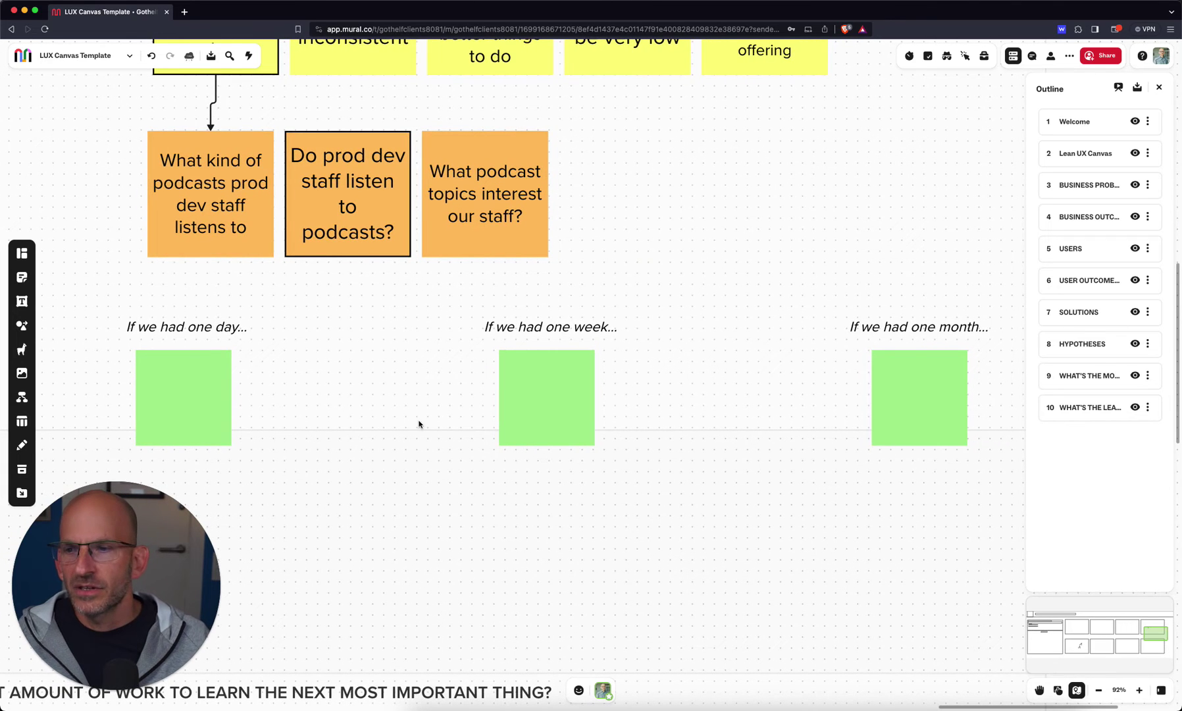
Enlarge the one-day and one-week green stickies, then delete the one-week and one-month ones.
left_click(229, 405)
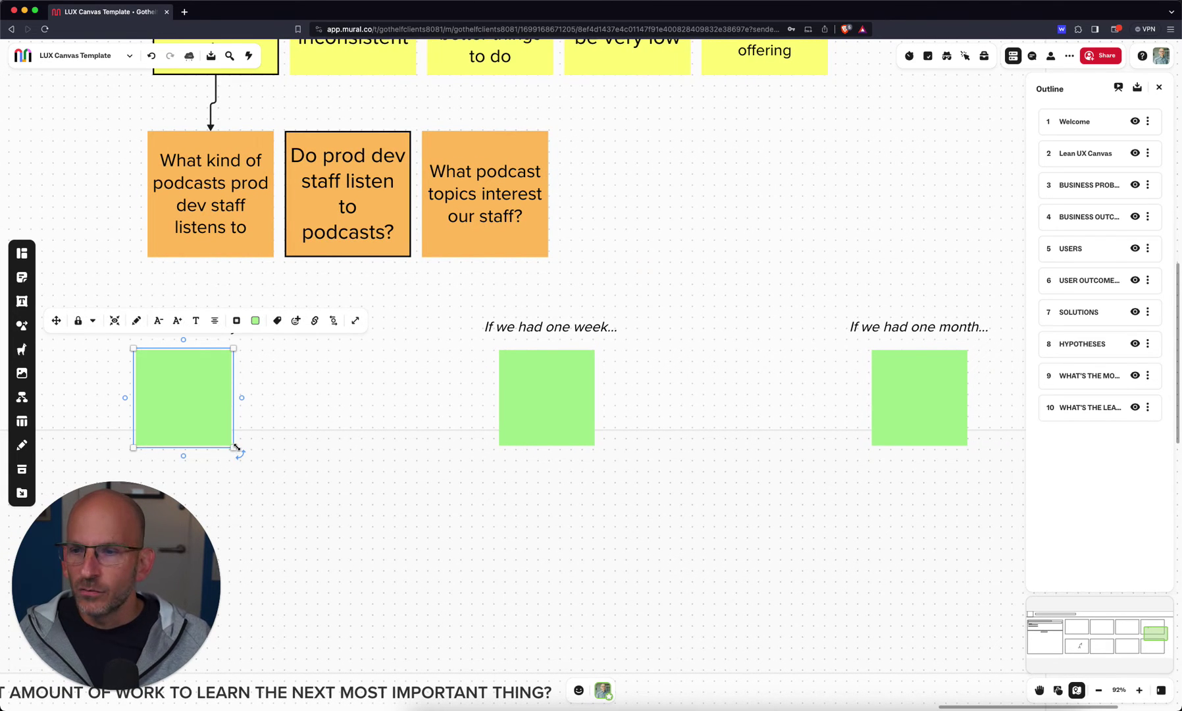
left_click_drag(234, 447, 256, 470)
left_click(525, 421)
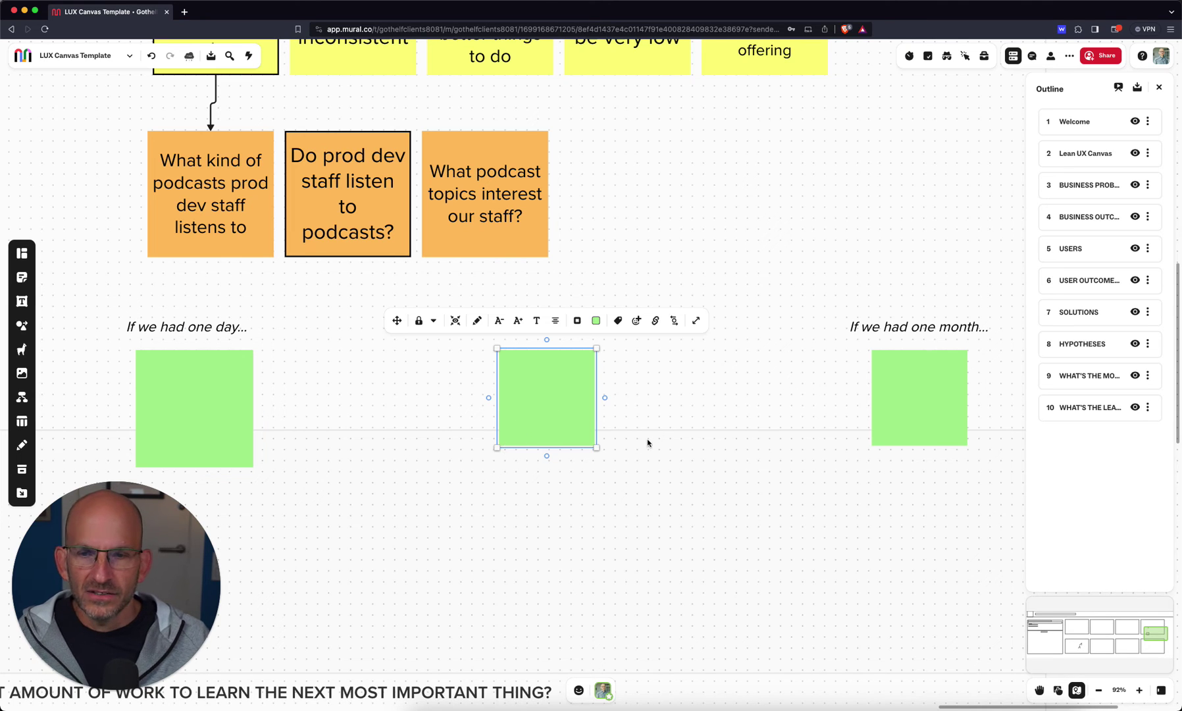
mouse_move(602, 454)
left_mouse_down()
mouse_move(610, 476)
mouse_move(598, 467)
left_mouse_up()
left_click(934, 399, "shift")
key("BackSpace")
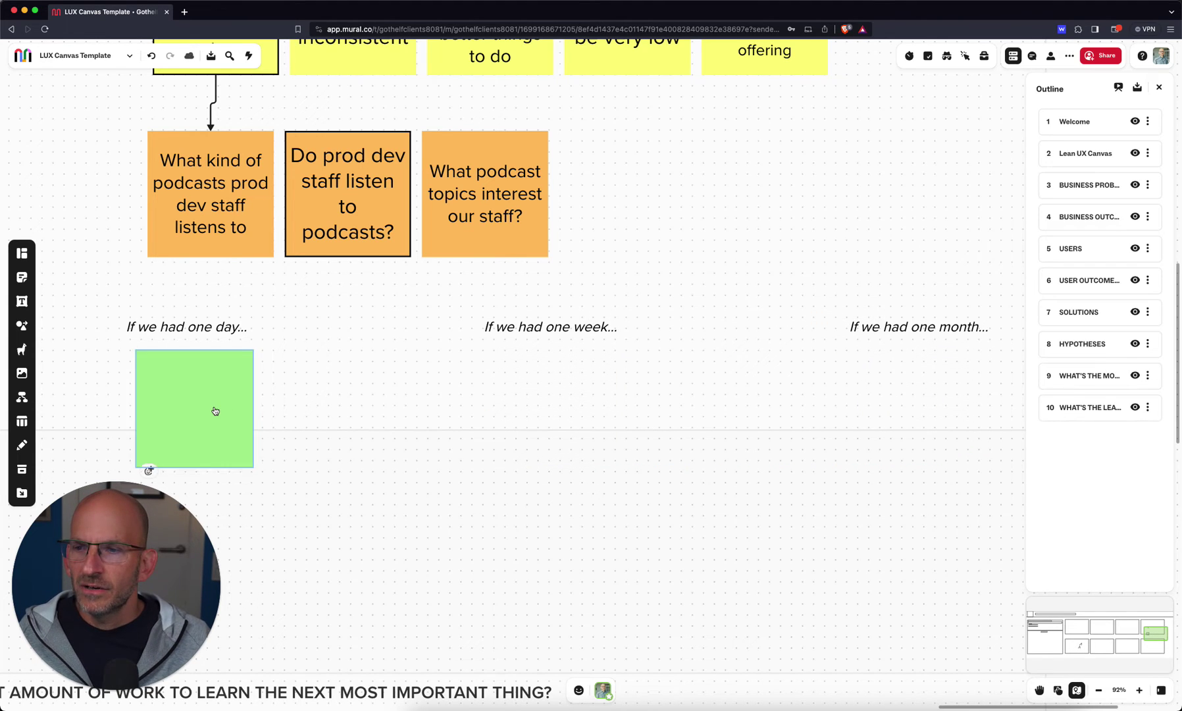
Write 'We could walk around the office and ask them' on the one-day sticky and copy it under one-week.
double_click(216, 411)
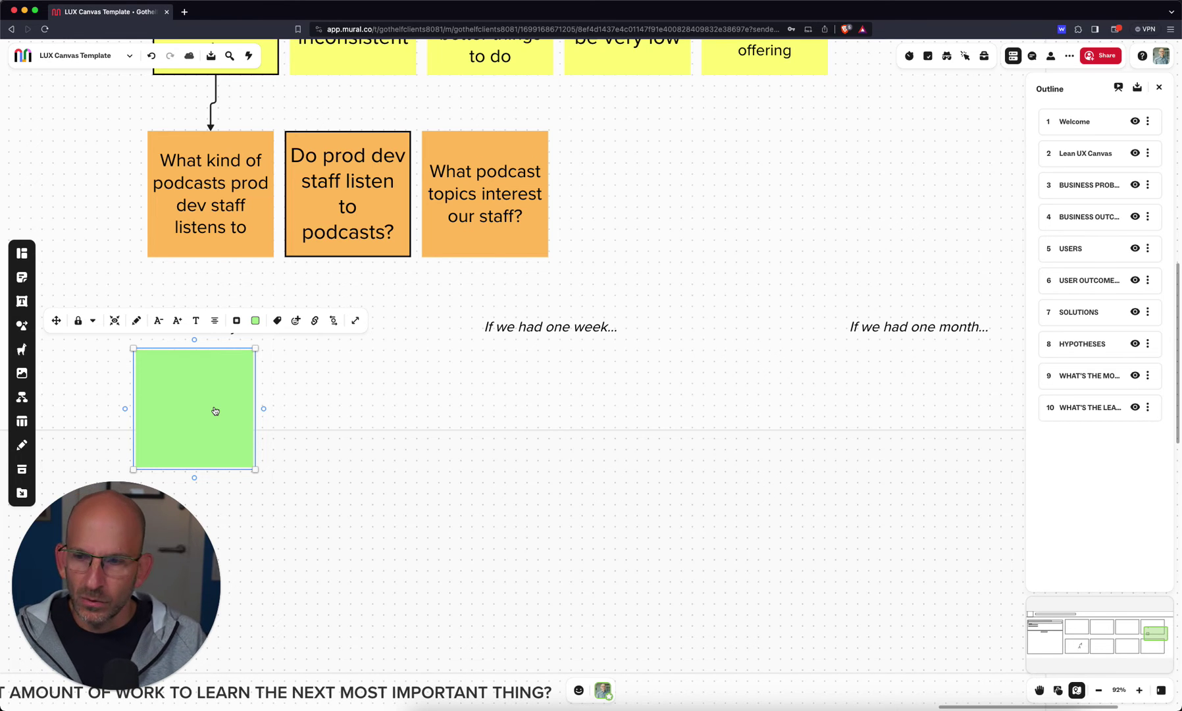
type("We could ")
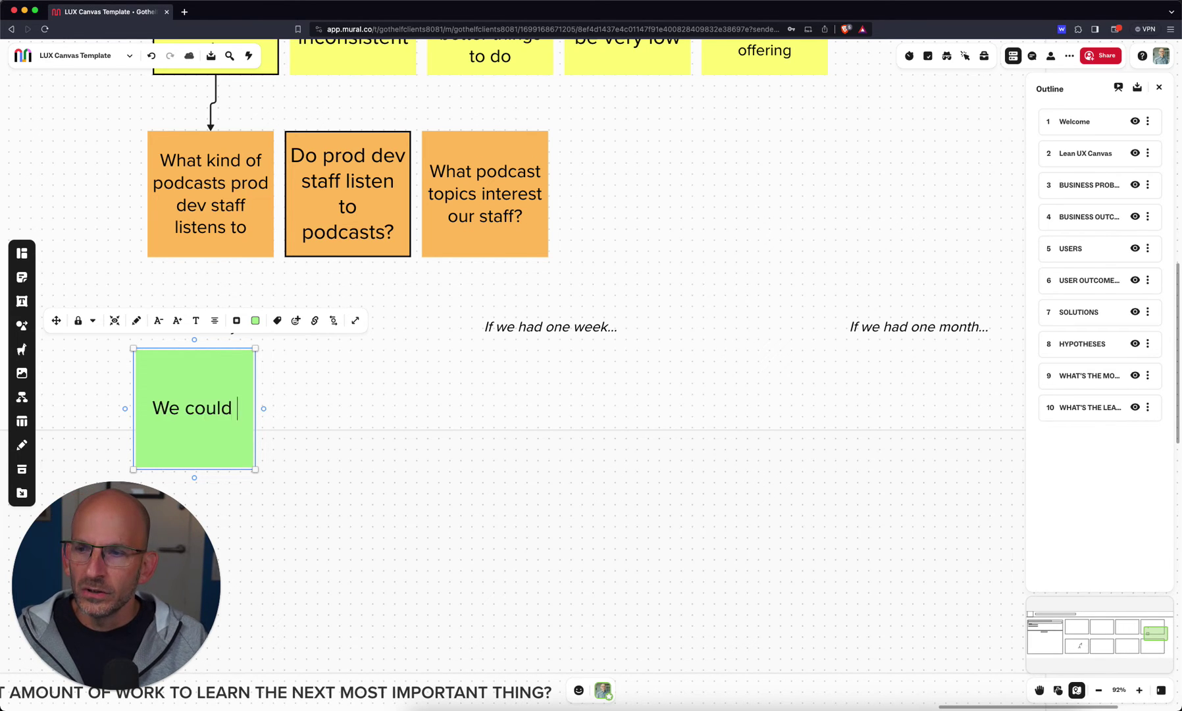
type("walk around the offic")
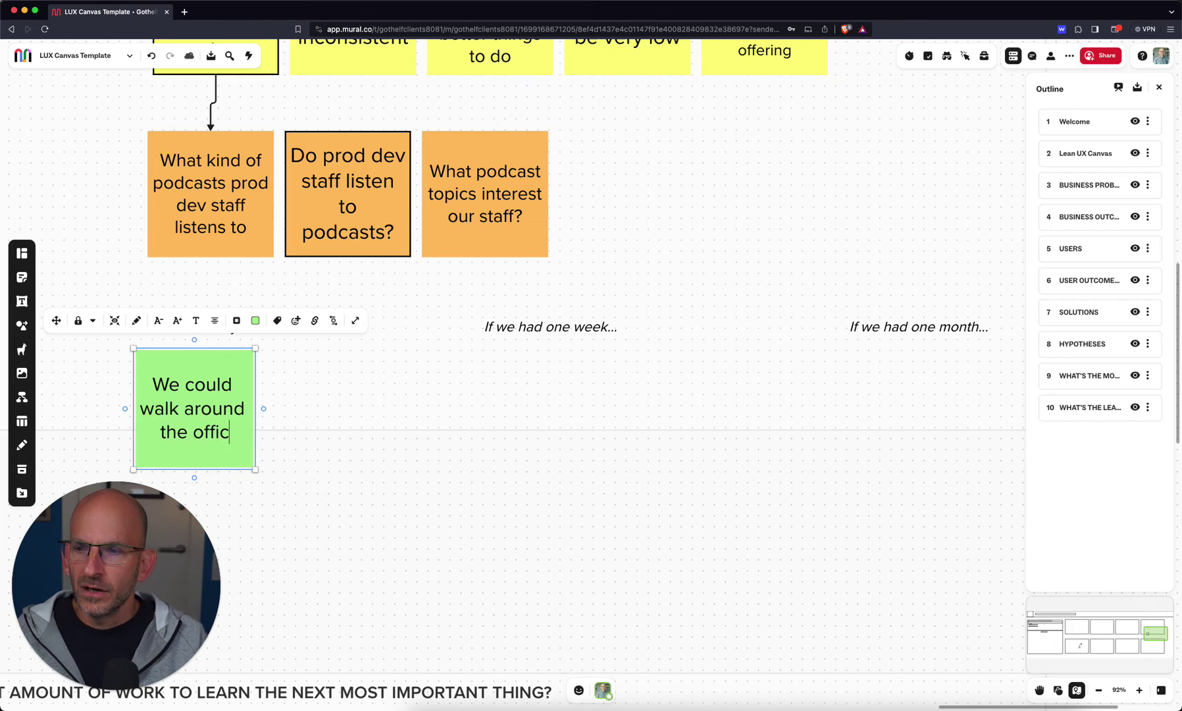
type("e and ask them")
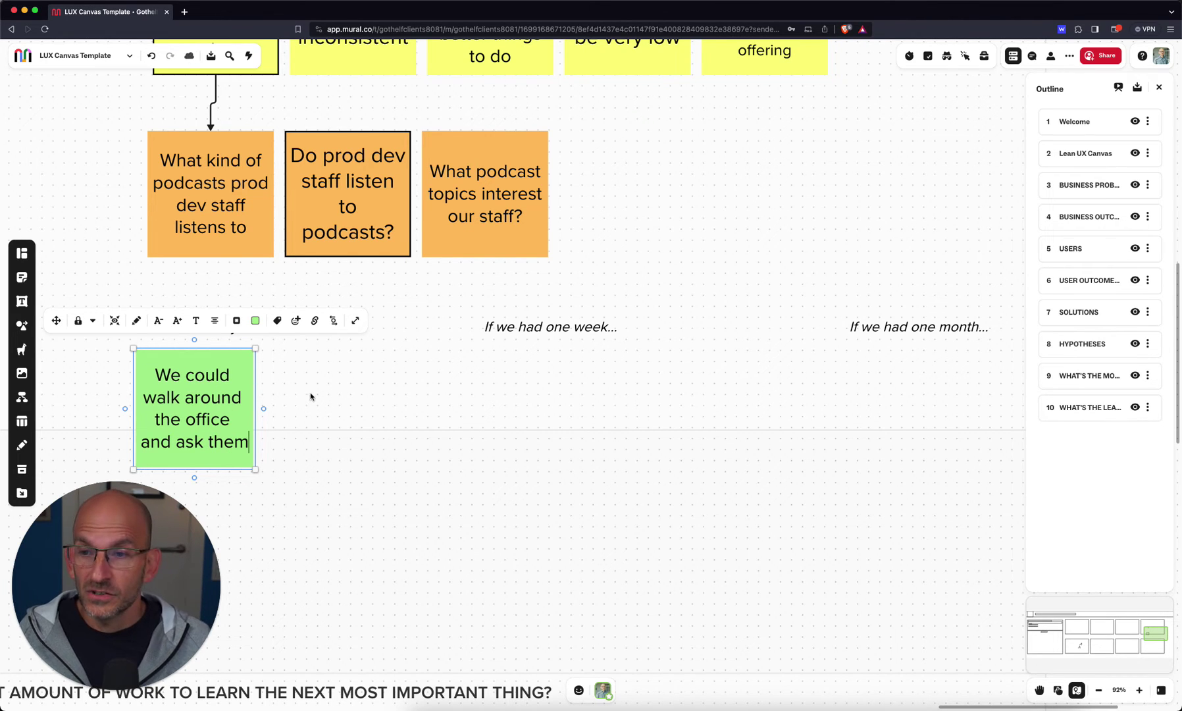
left_click(339, 484)
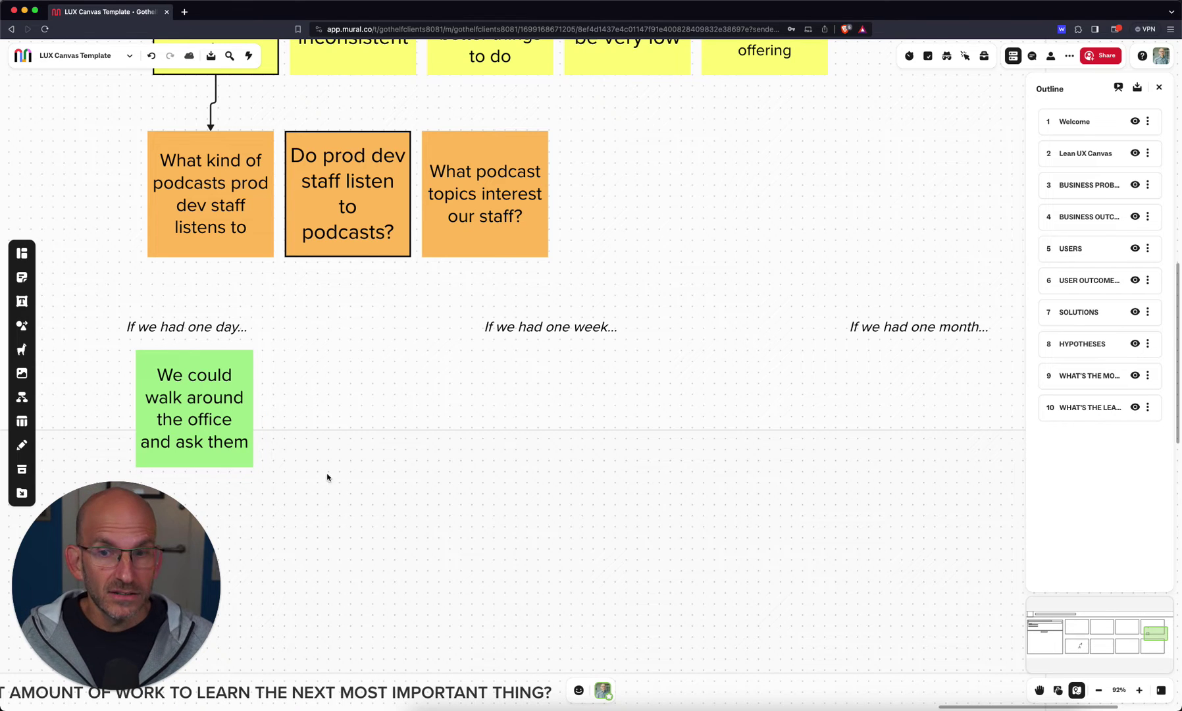
left_click(224, 421)
left_click_drag(224, 421, 551, 419)
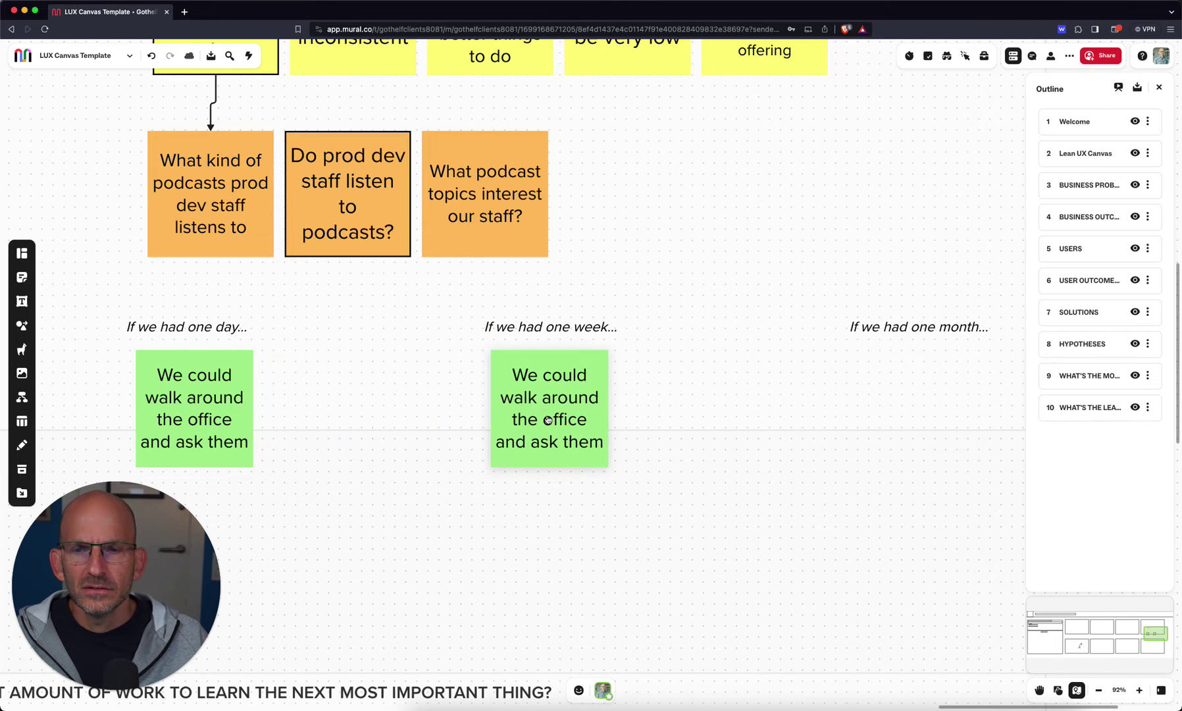
Rewrite the copied one-week sticky as 'We could send out a survey to the staff about podcasts'.
double_click(546, 416)
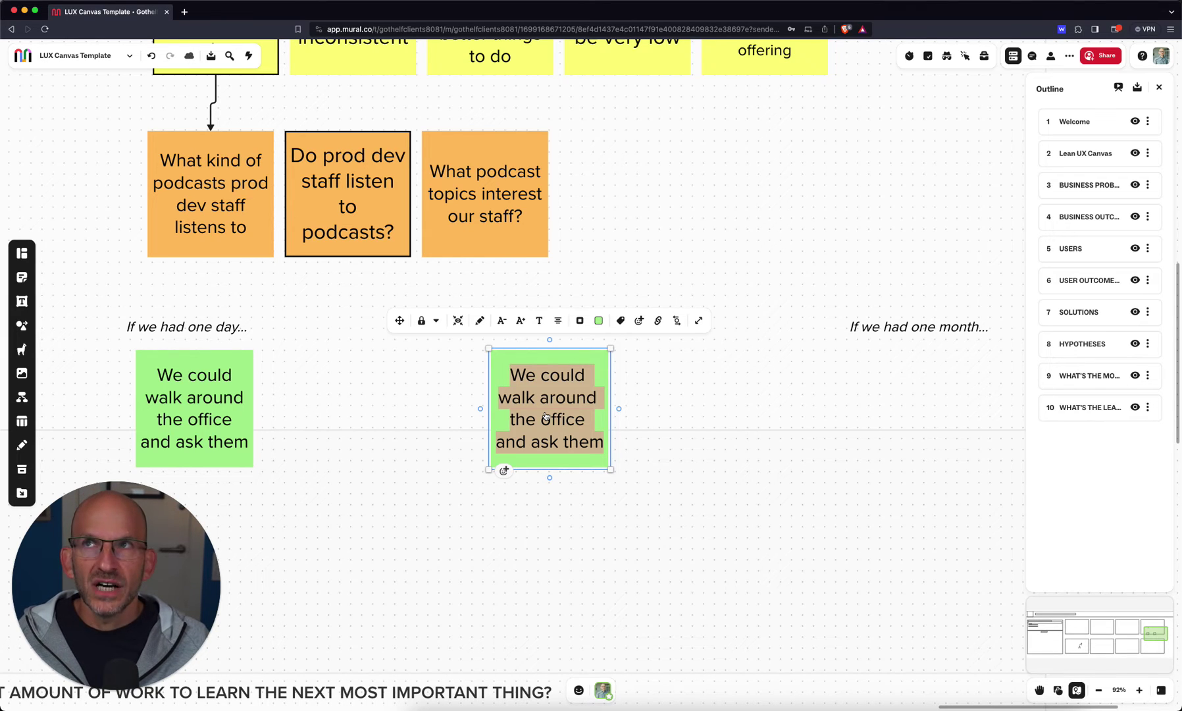
type("We coul")
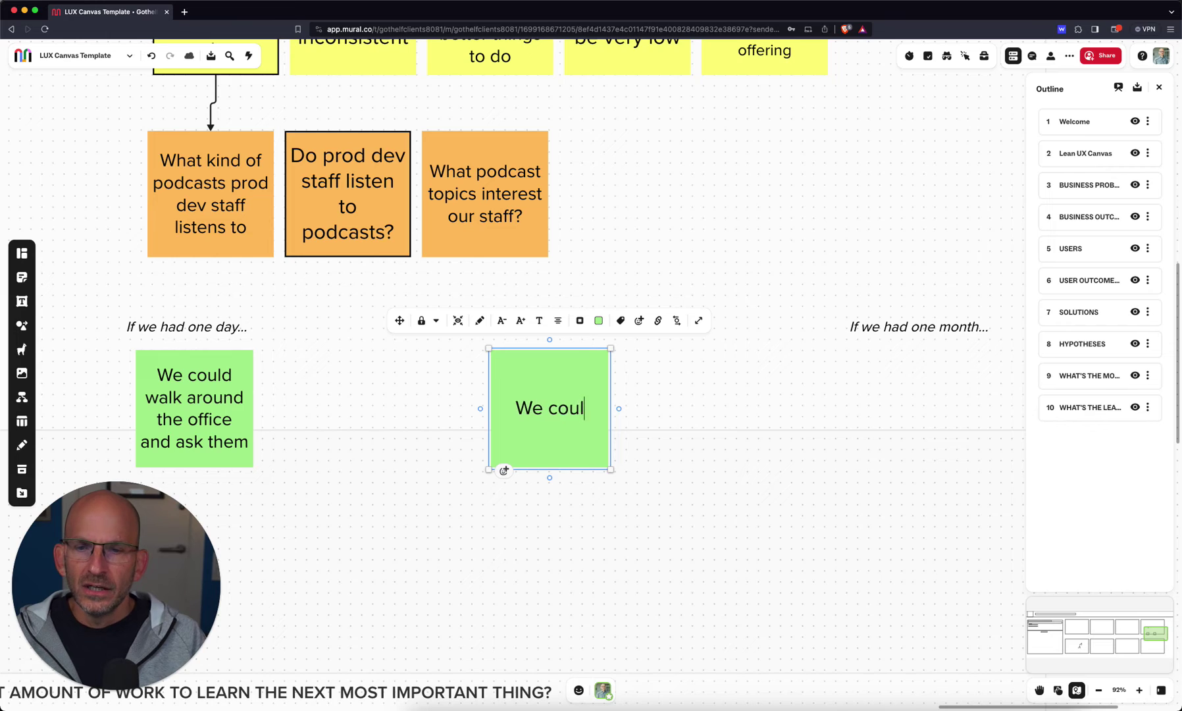
type("d send out a survey to the staff abo")
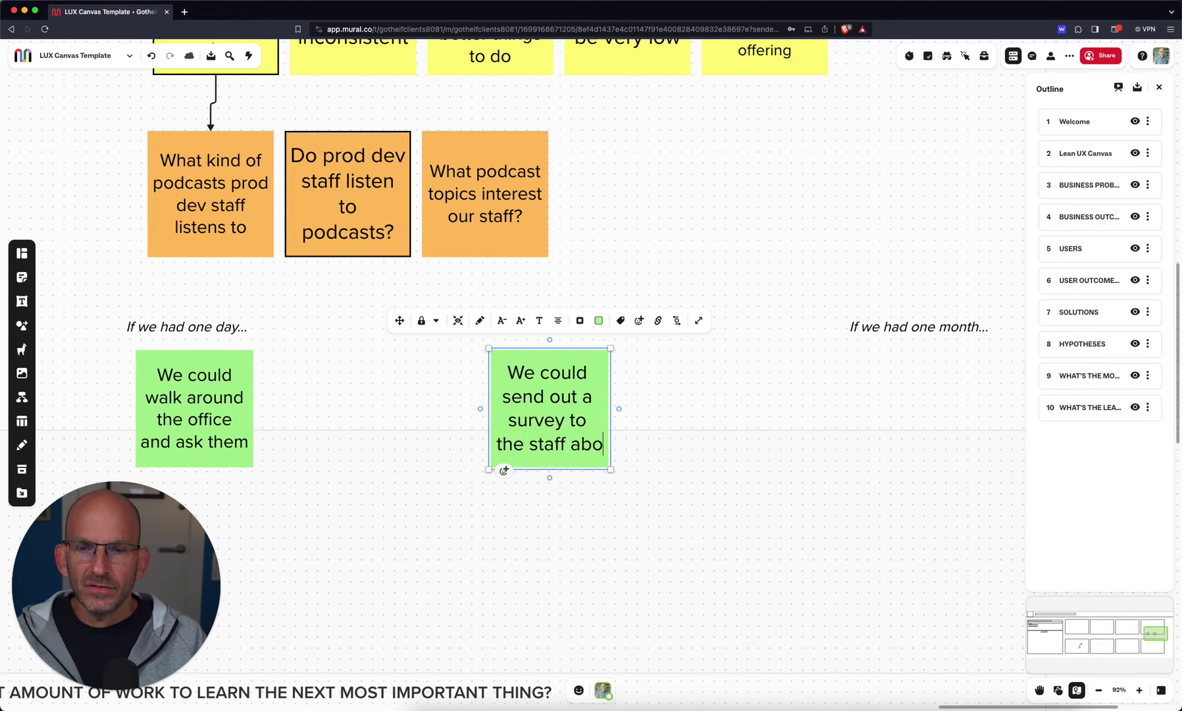
type("ut podcasts")
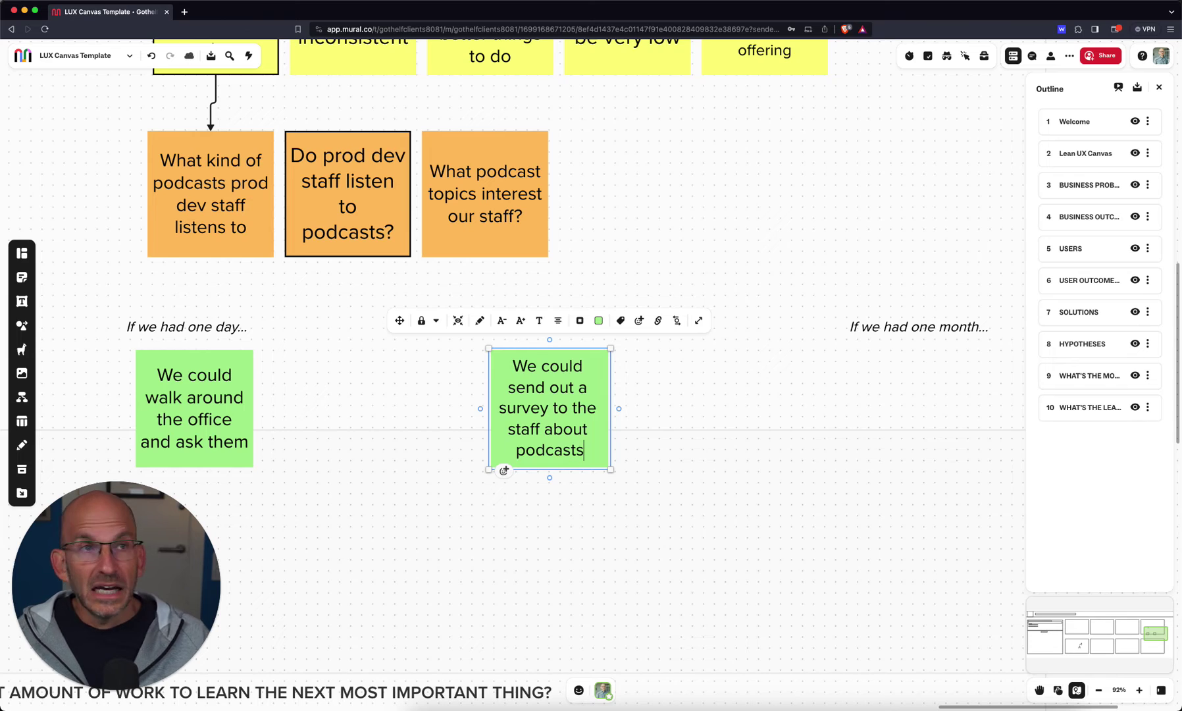
left_click(527, 531)
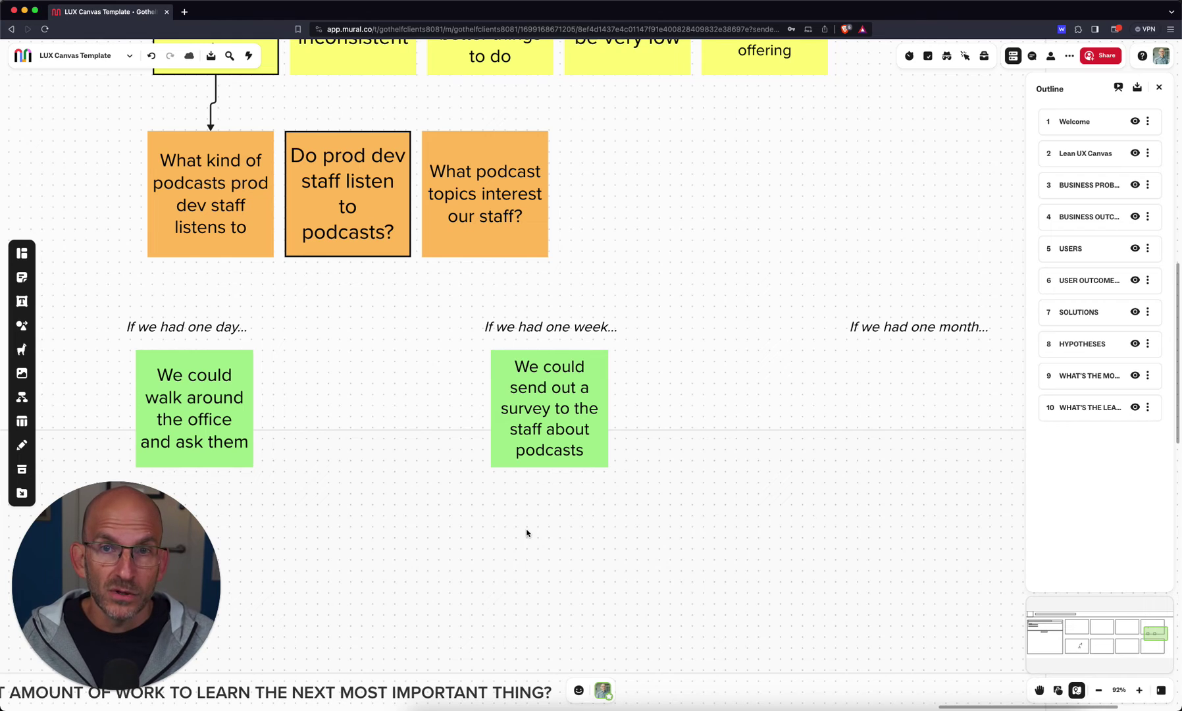
Duplicate the survey sticky and move the copy under 'If we had one month...'.
left_click(557, 426)
key("super+d")
left_click_drag(668, 427, 913, 427)
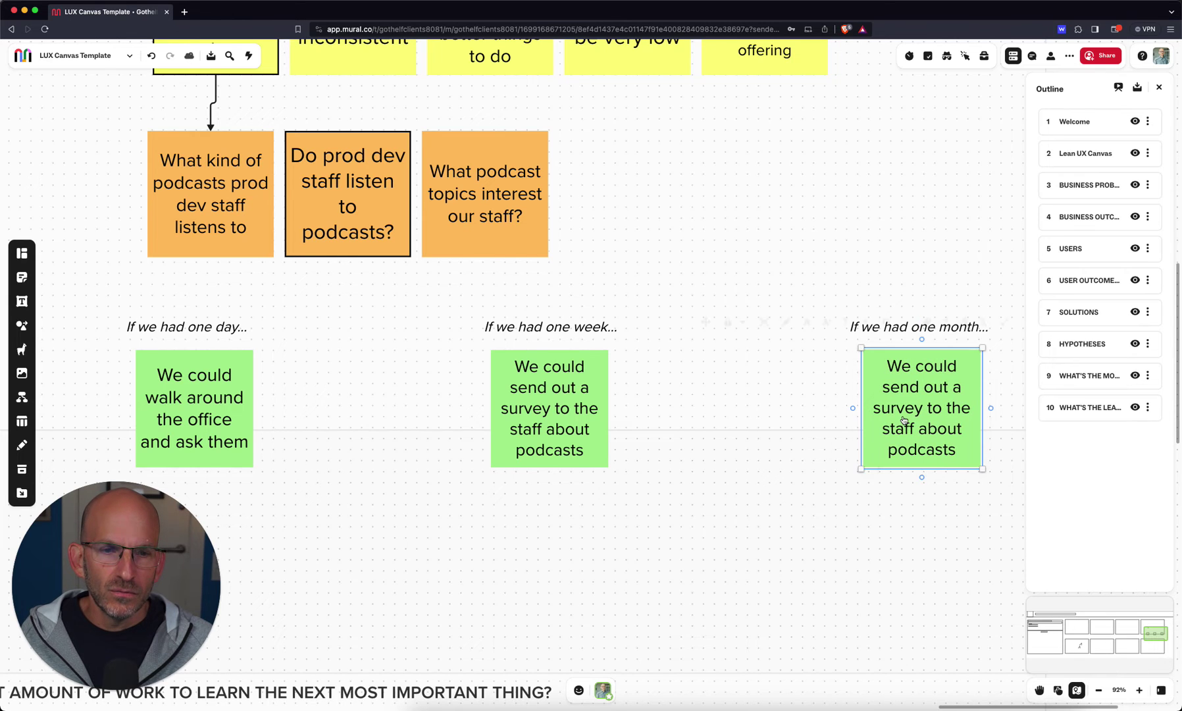
Change the one-month sticky's text to 'Build out a podcast landing page / sign up page'.
double_click(905, 420)
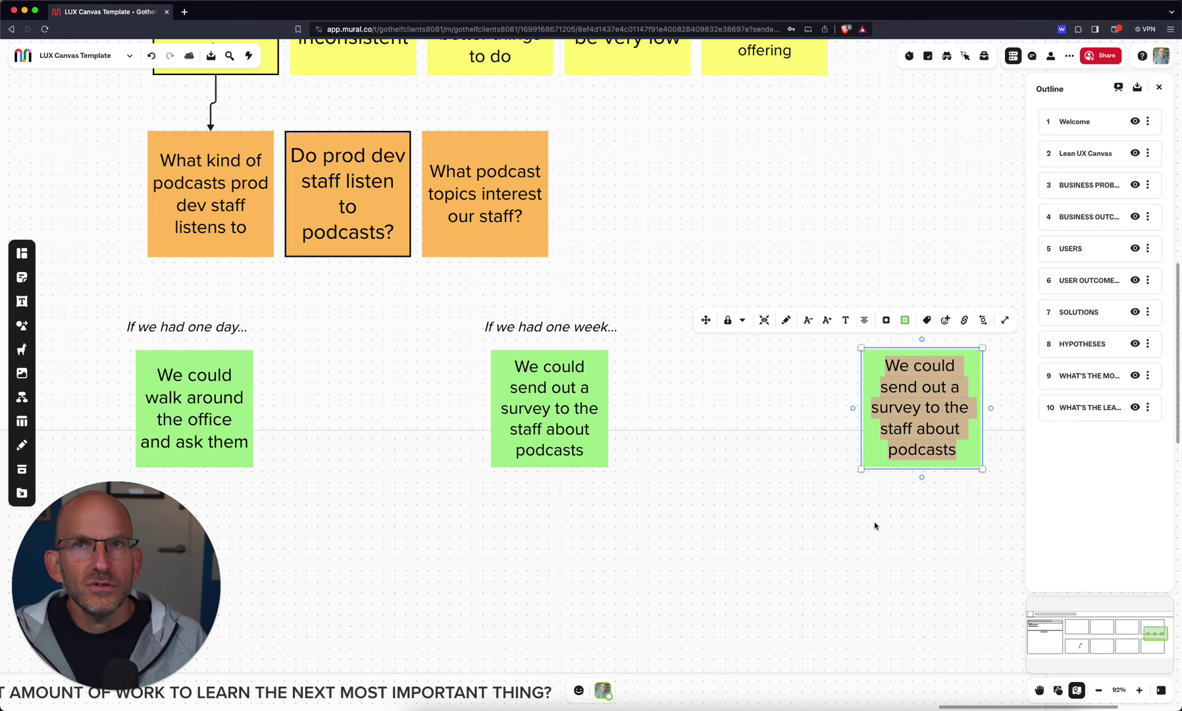
type("Build out a podcast landing page / sign up-page")
key("BackSpace")
key("BackSpace")
key("BackSpace")
key("BackSpace")
key("BackSpace")
type("page")
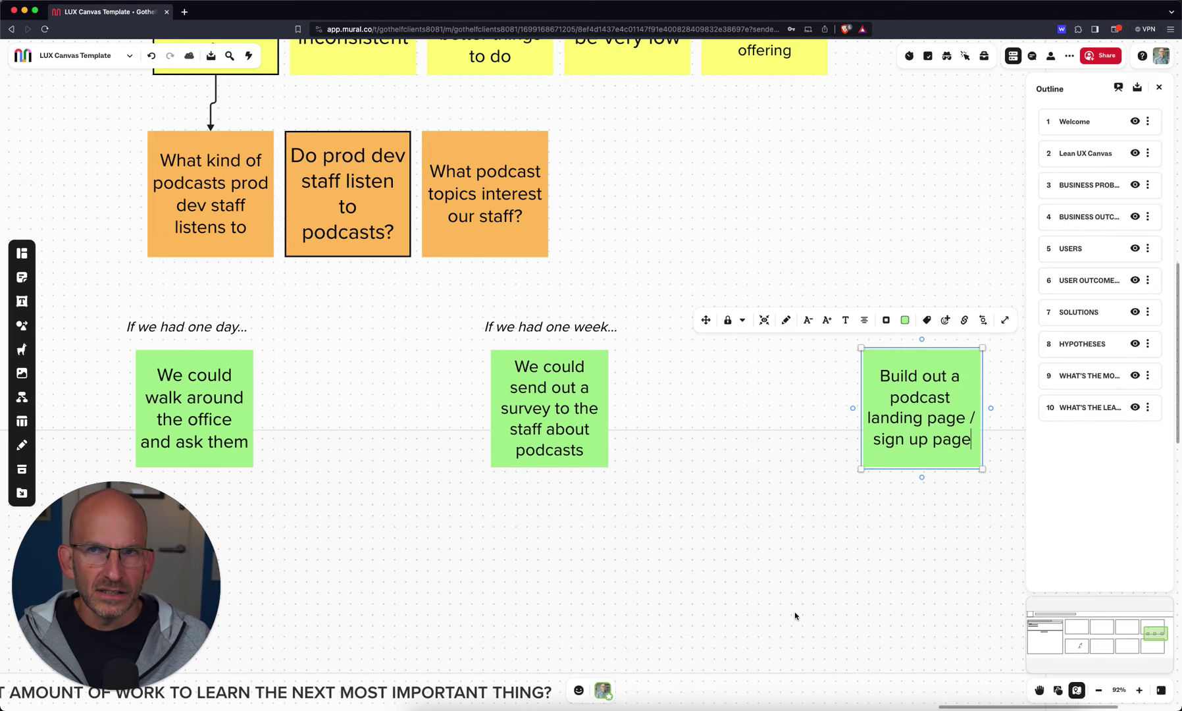
left_click(792, 615)
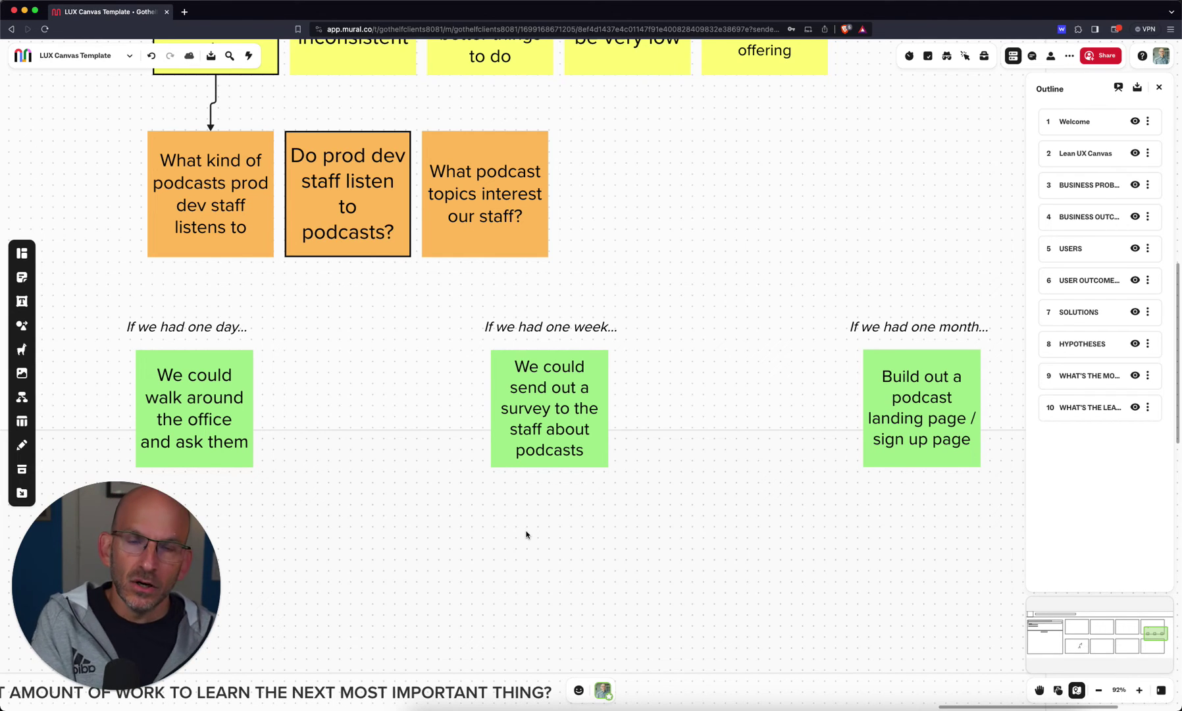
scroll(629, 409, "up", 5)
scroll(630, 408, "up", 3)
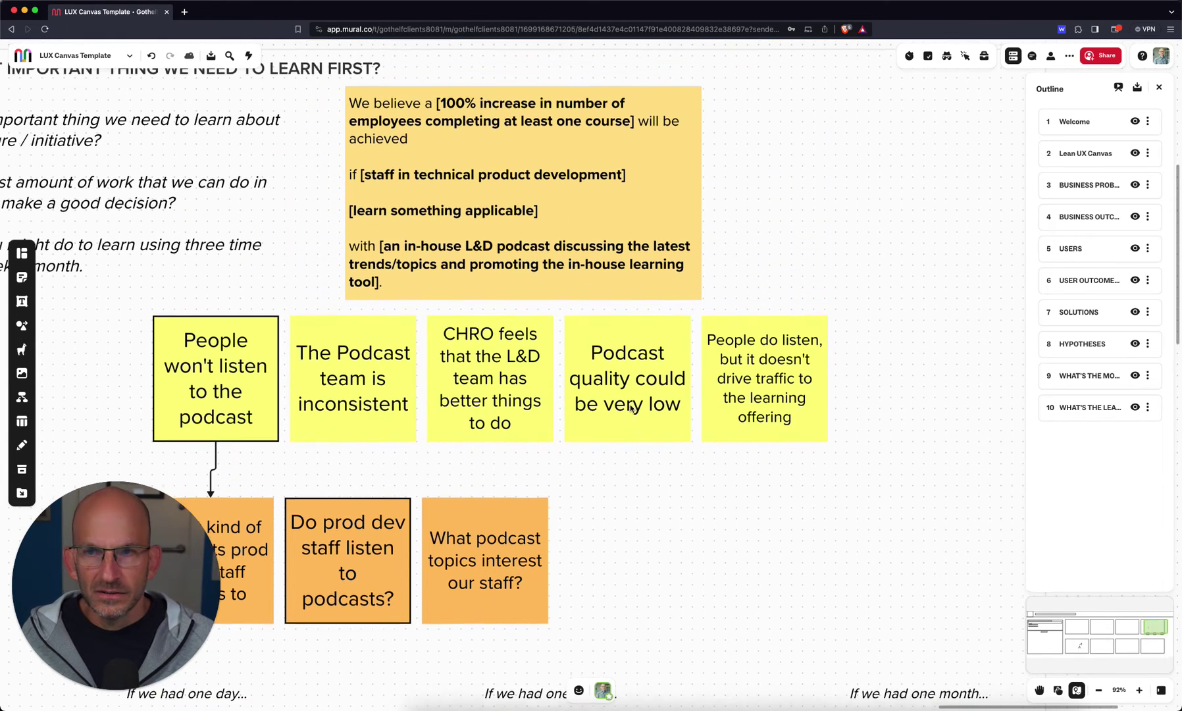
left_click(591, 383)
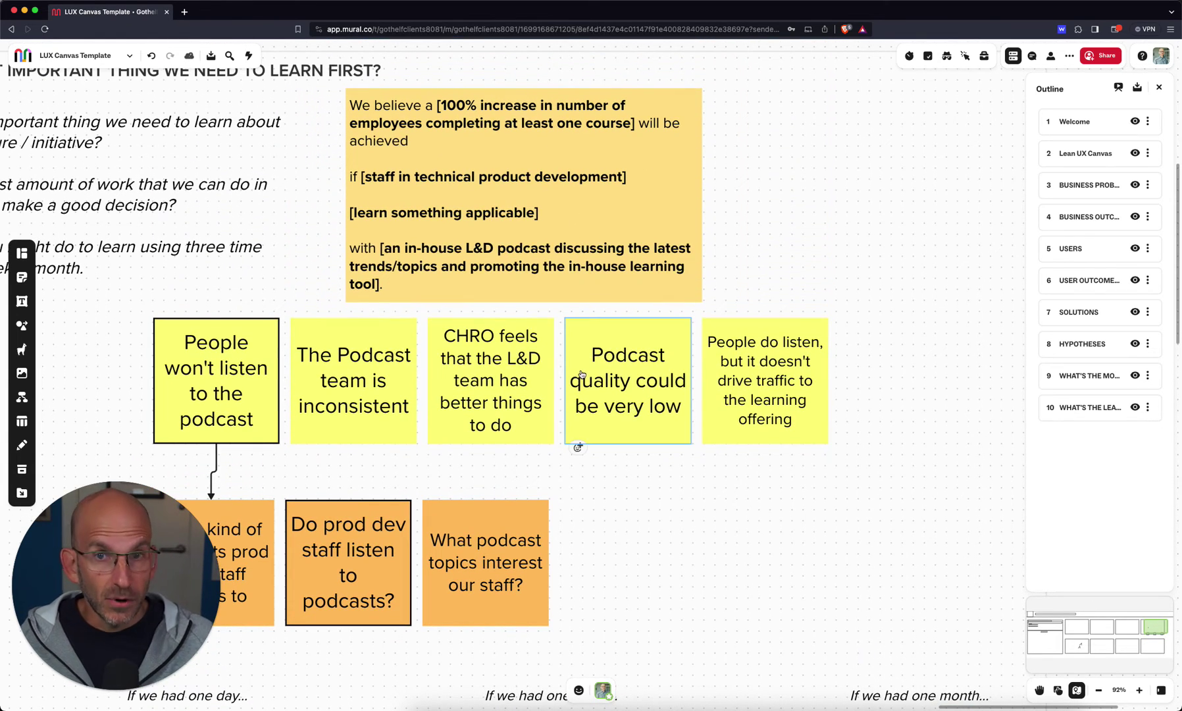
left_click(530, 419)
left_click(492, 239)
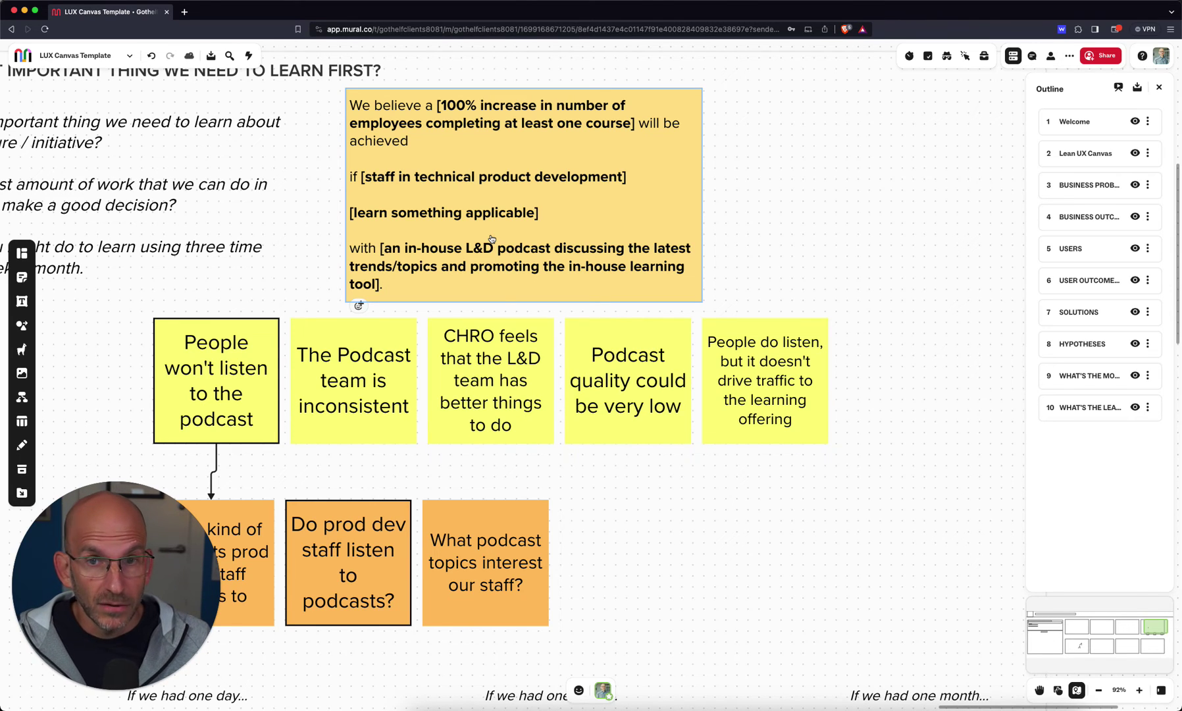
scroll(536, 235, "down", 1)
scroll(536, 236, "up", 1)
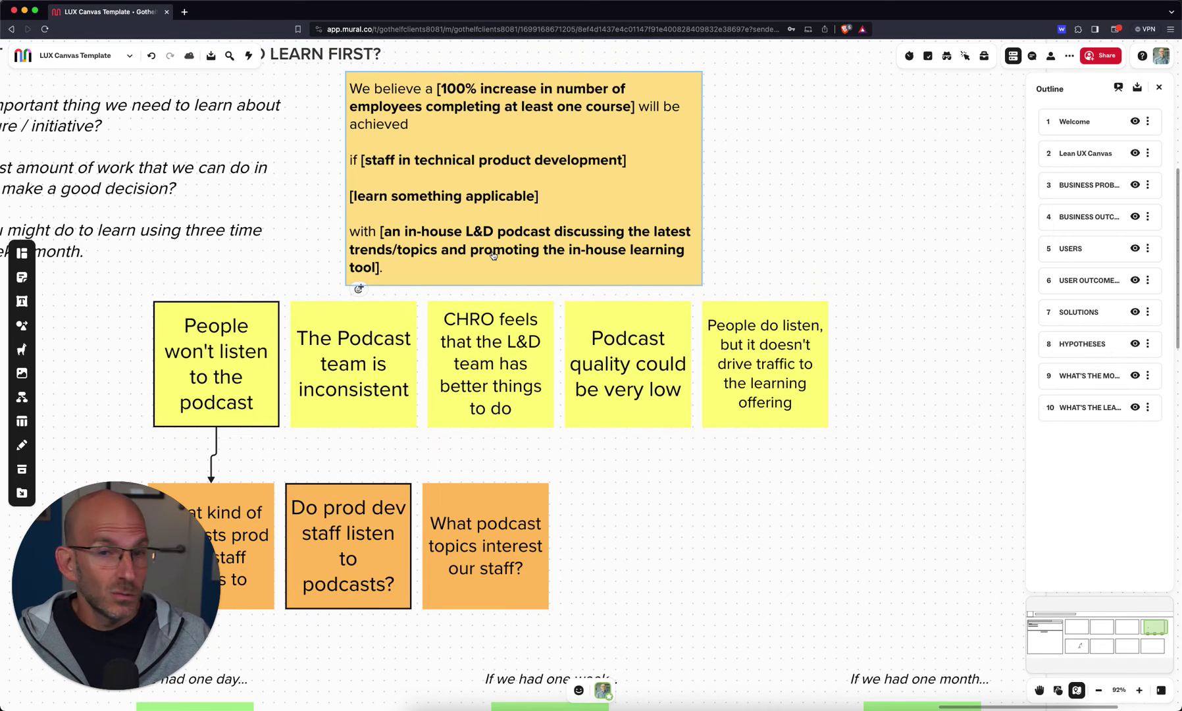
scroll(493, 256, "down", 2)
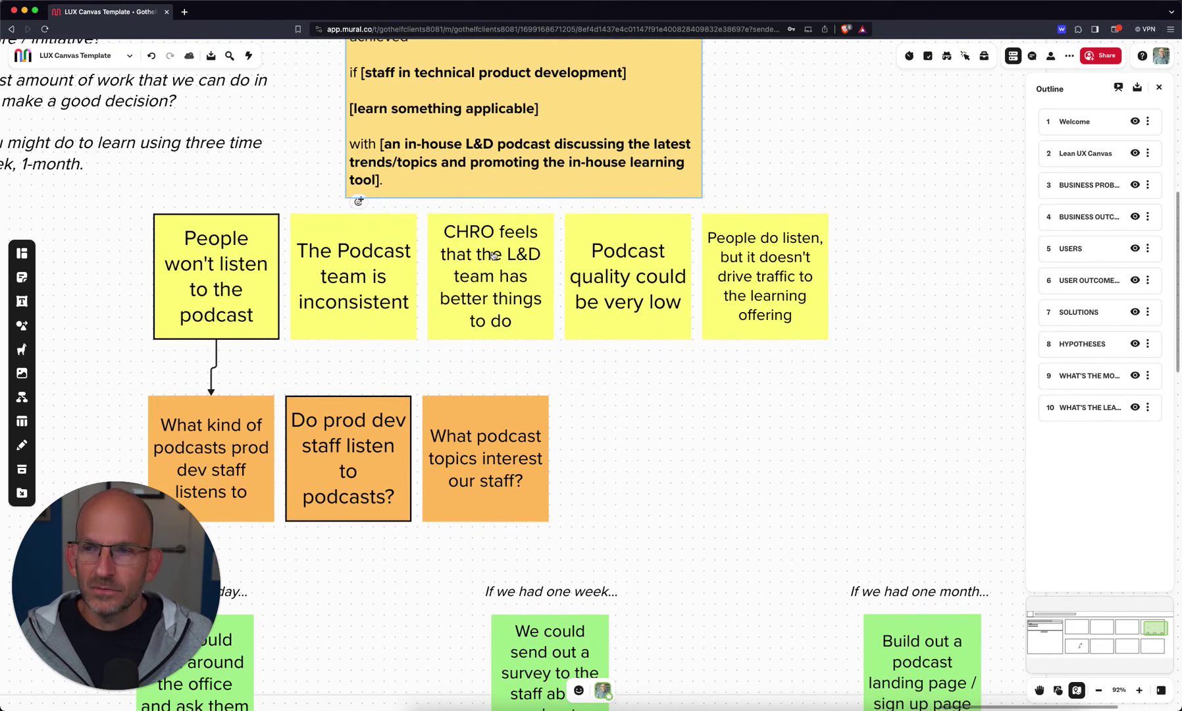
scroll(494, 256, "left", 4)
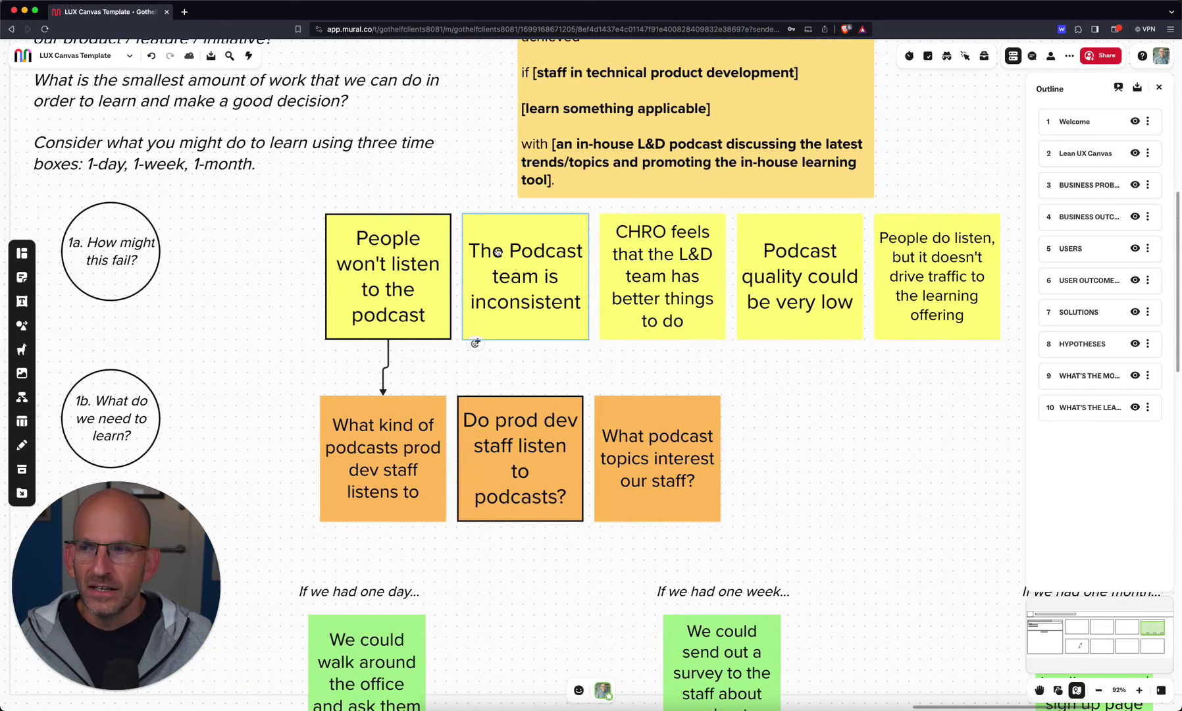
scroll(495, 251, "right", 2)
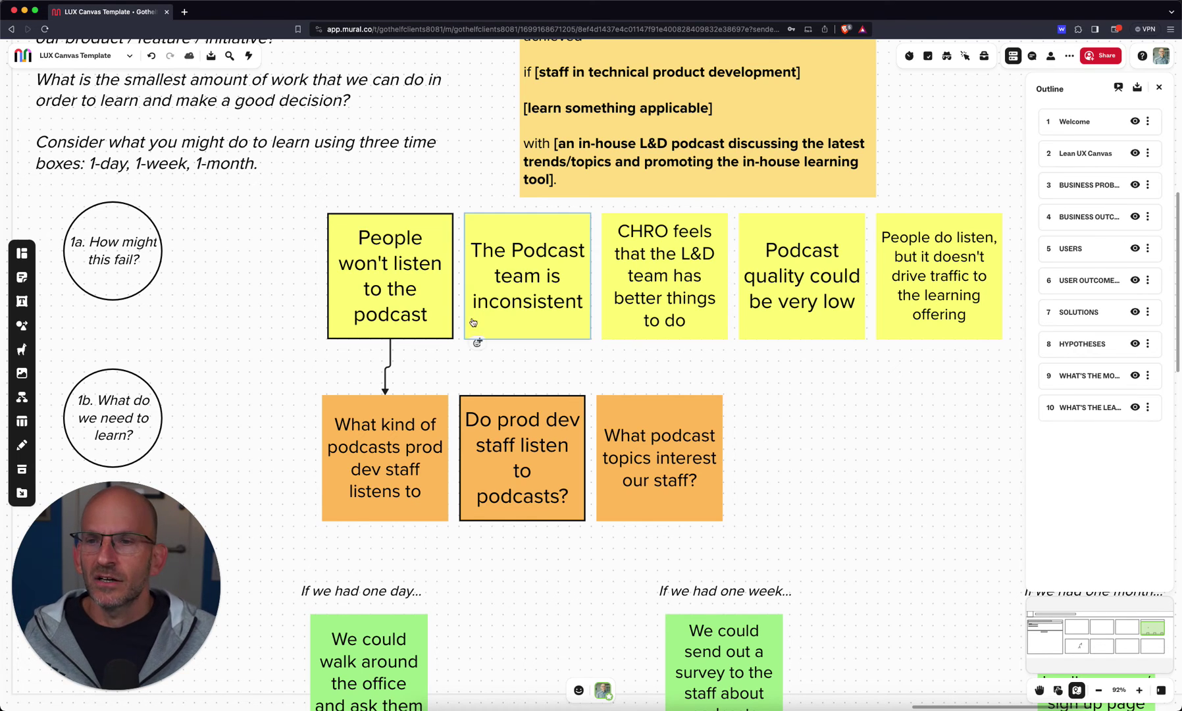
scroll(783, 384, "down", 5)
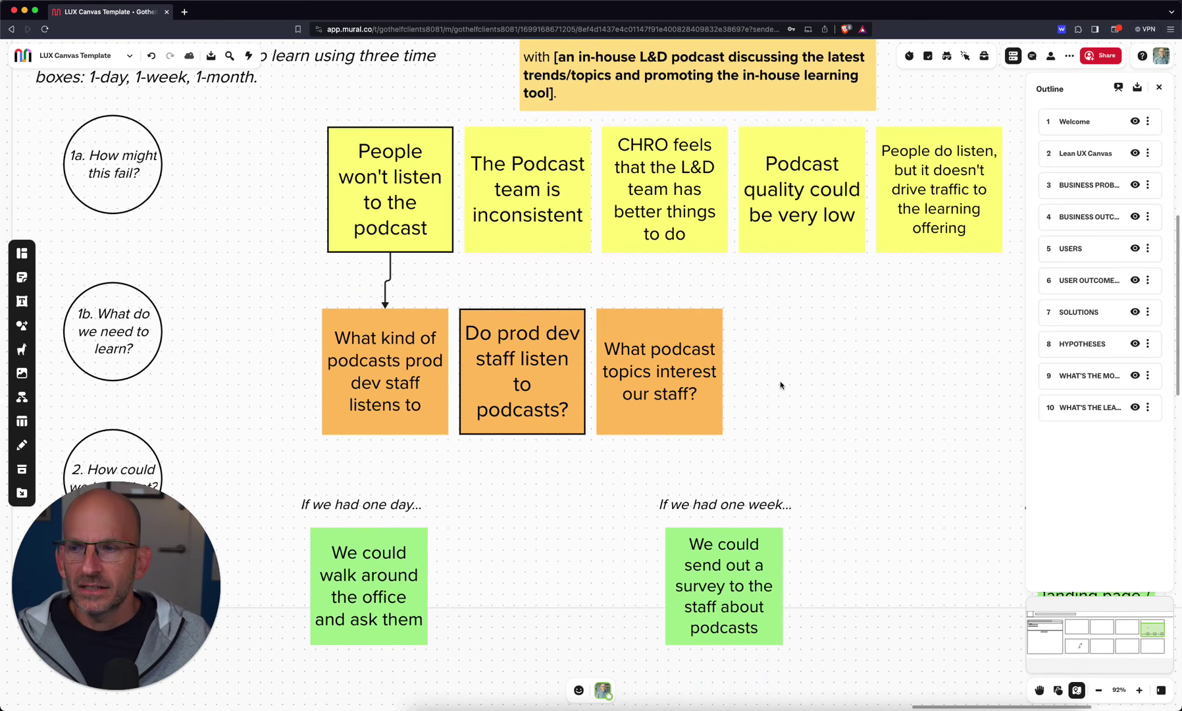
scroll(782, 385, "down", 1)
scroll(782, 384, "left", 1)
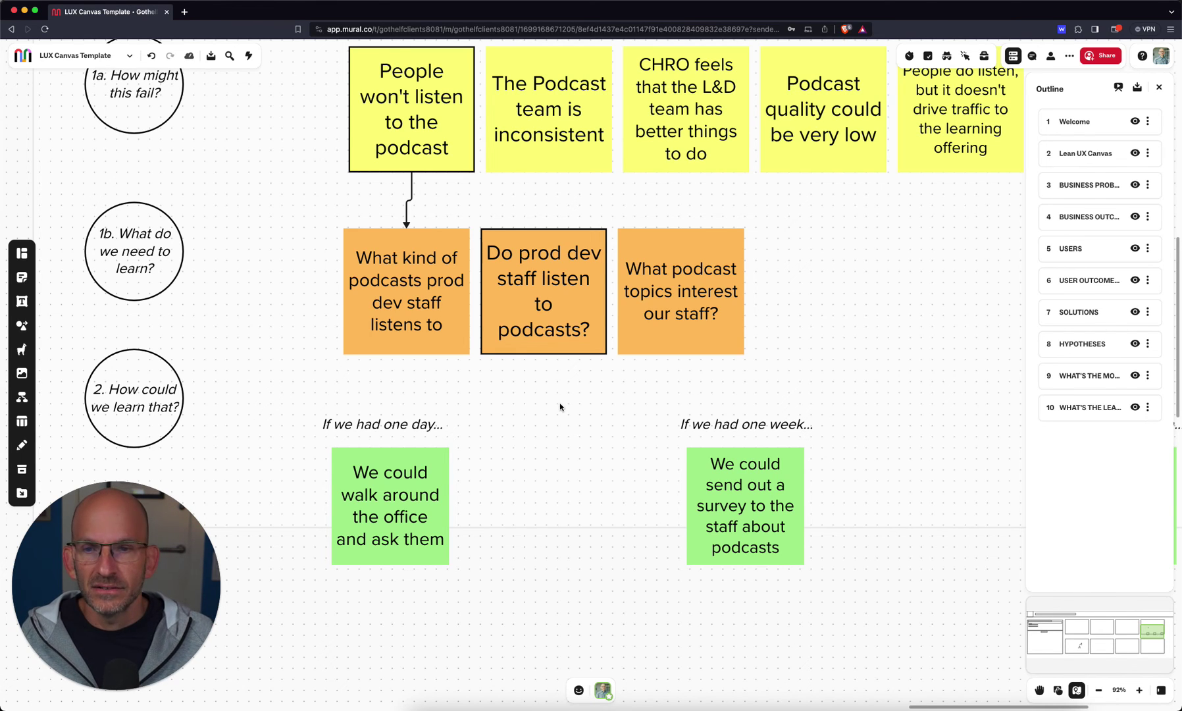
scroll(560, 407, "down", 3)
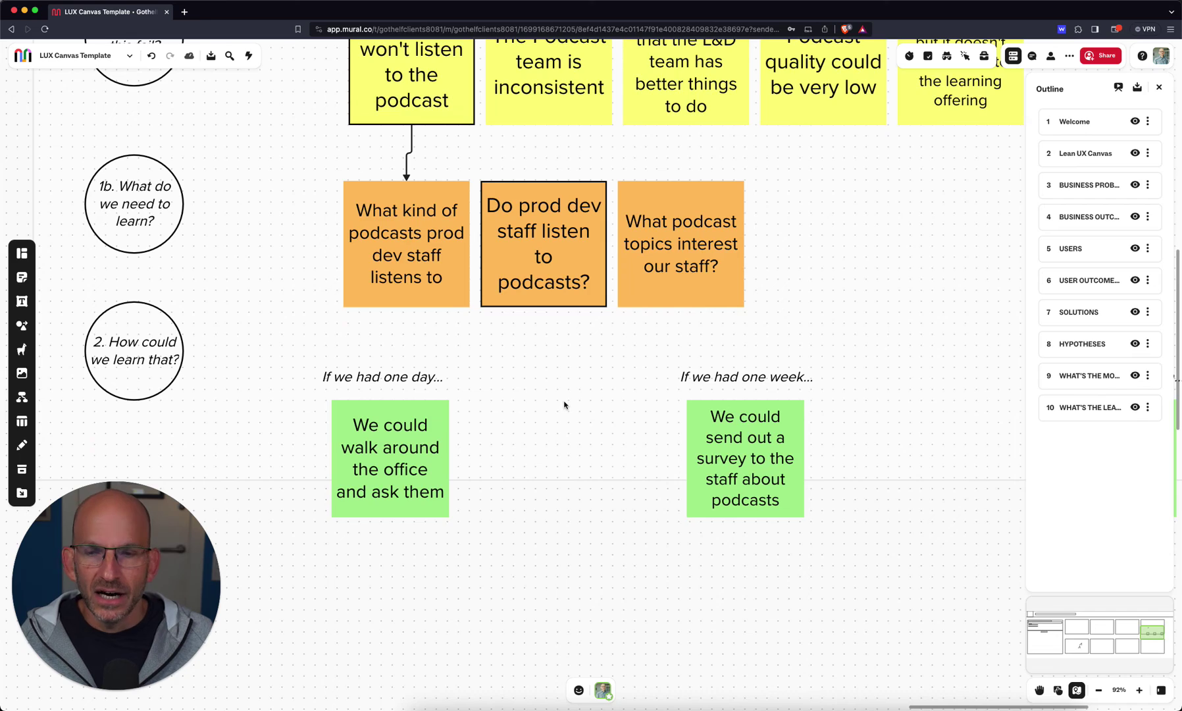
scroll(559, 404, "right", 4)
scroll(557, 401, "right", 5)
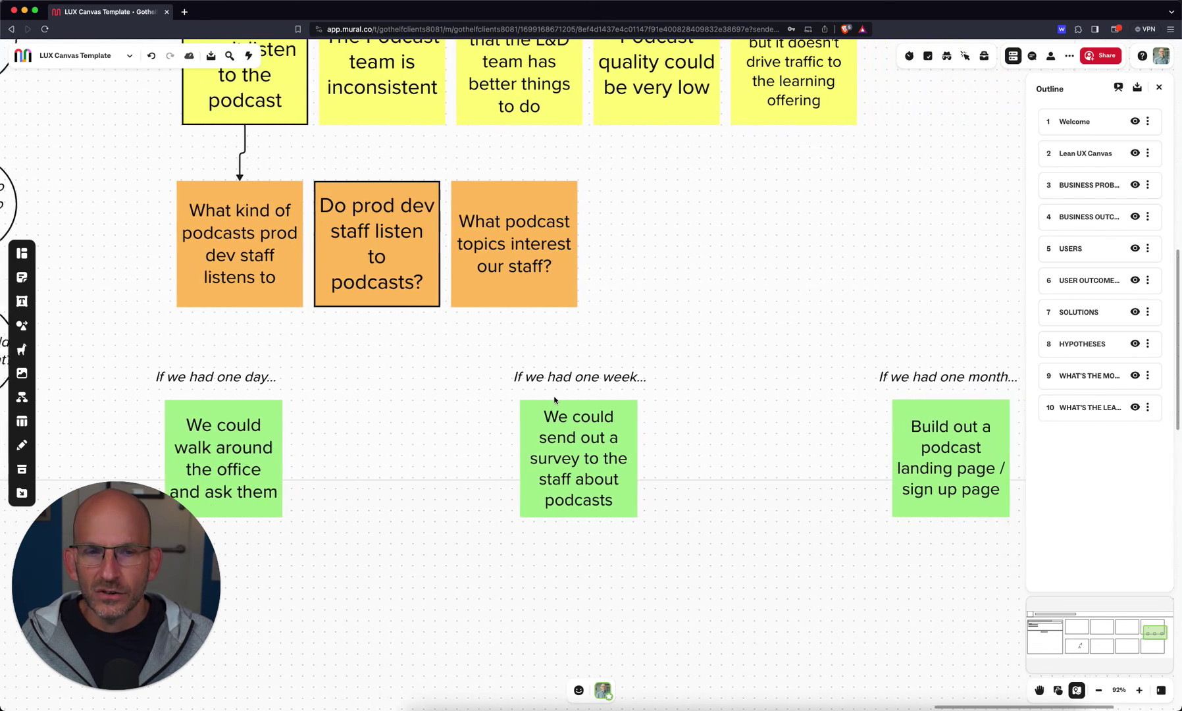
scroll(550, 401, "down", 4)
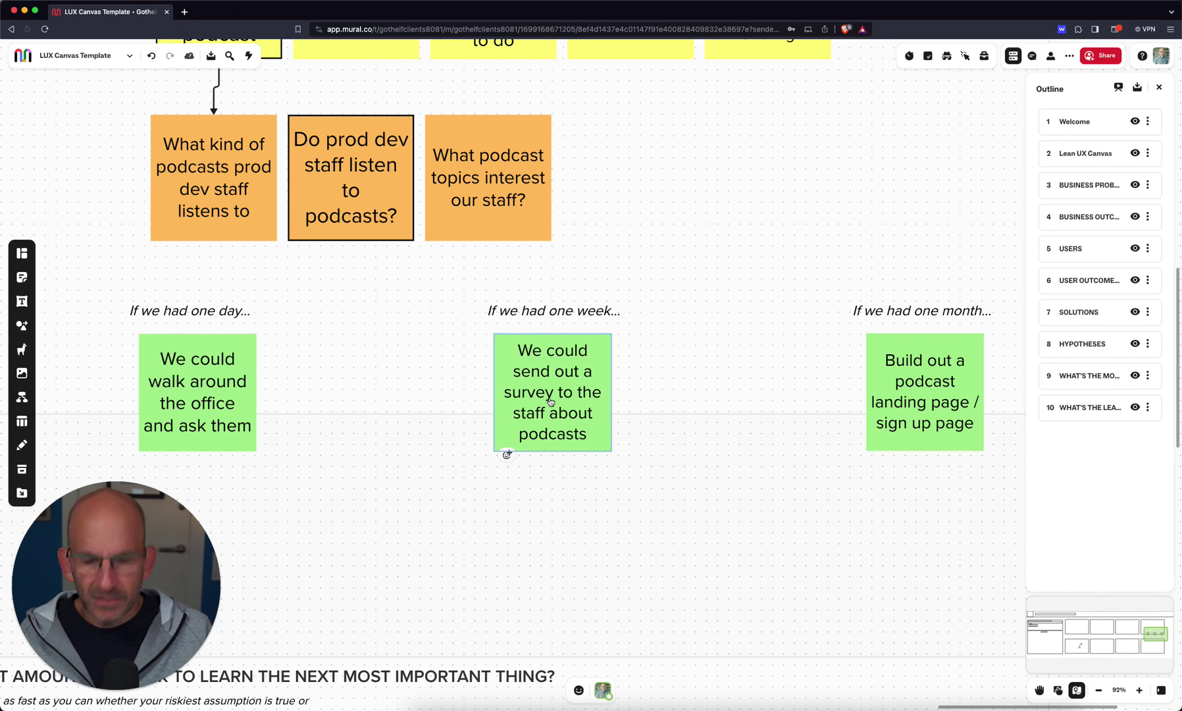
left_click(553, 498)
scroll(557, 493, "left", 5)
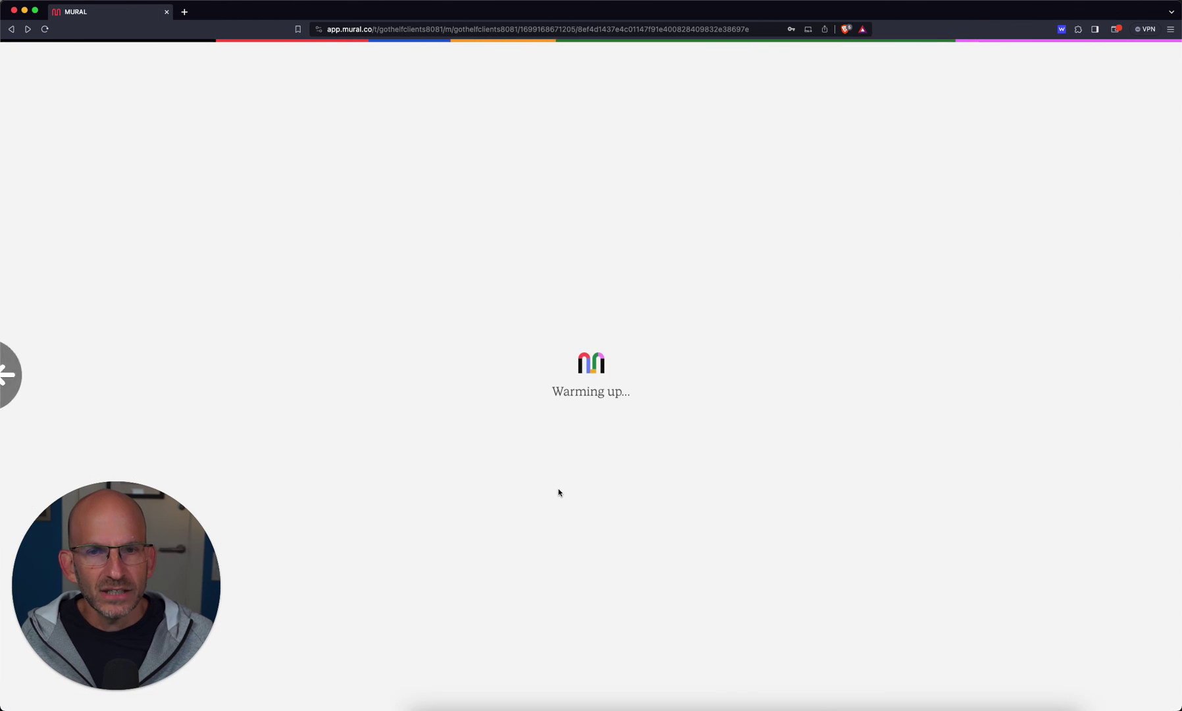